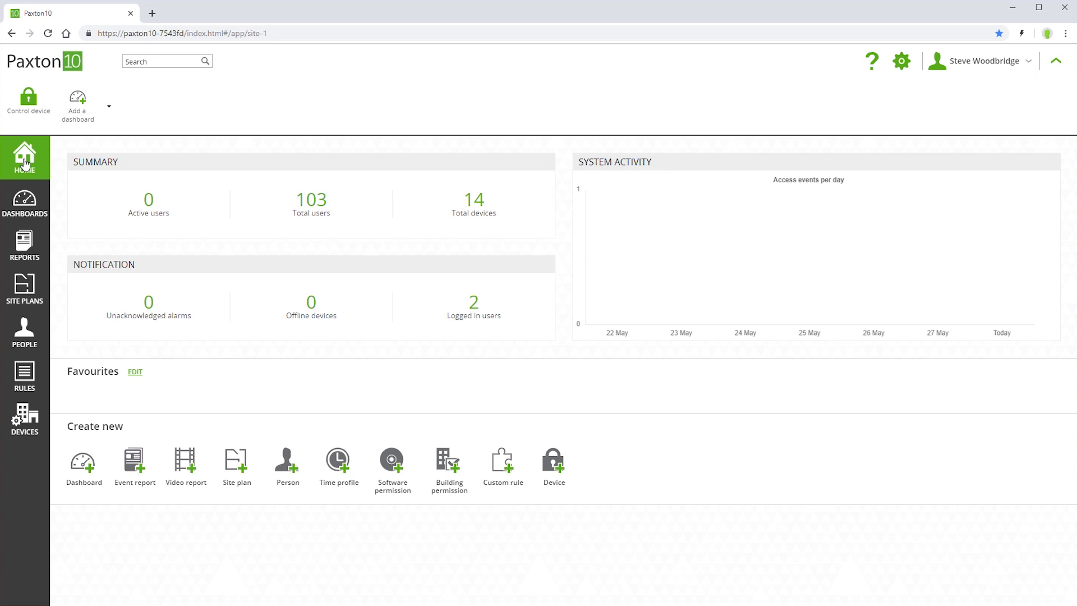
- Review the 'All devices, all the time' and 'All devices, working hours' building permissions
{"action": "left_click", "coordinate": [25, 387]}
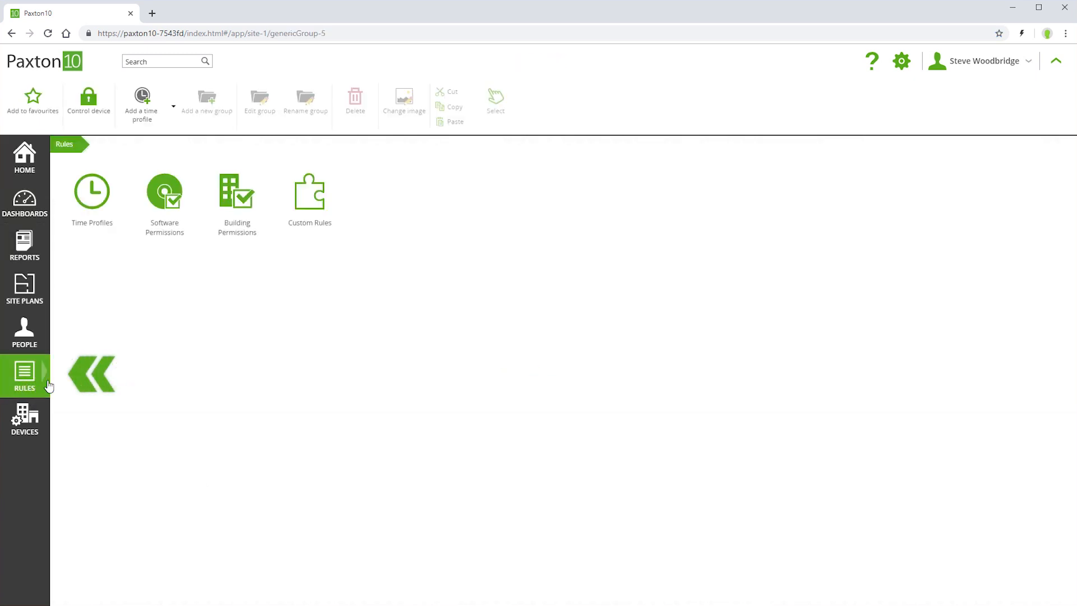
{"action": "left_click", "coordinate": [235, 200]}
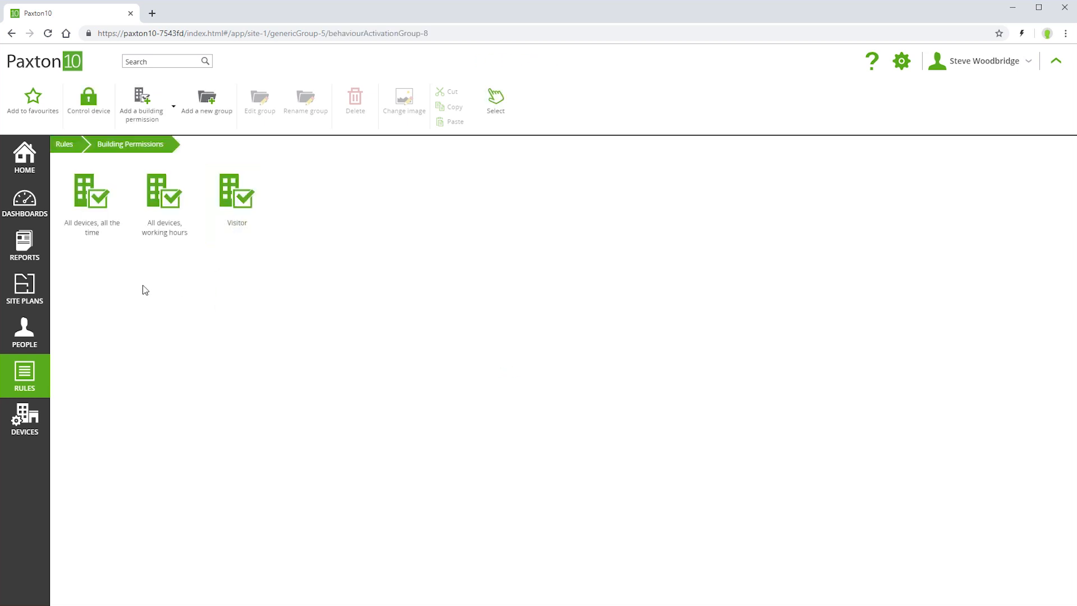
{"action": "left_click", "coordinate": [93, 202]}
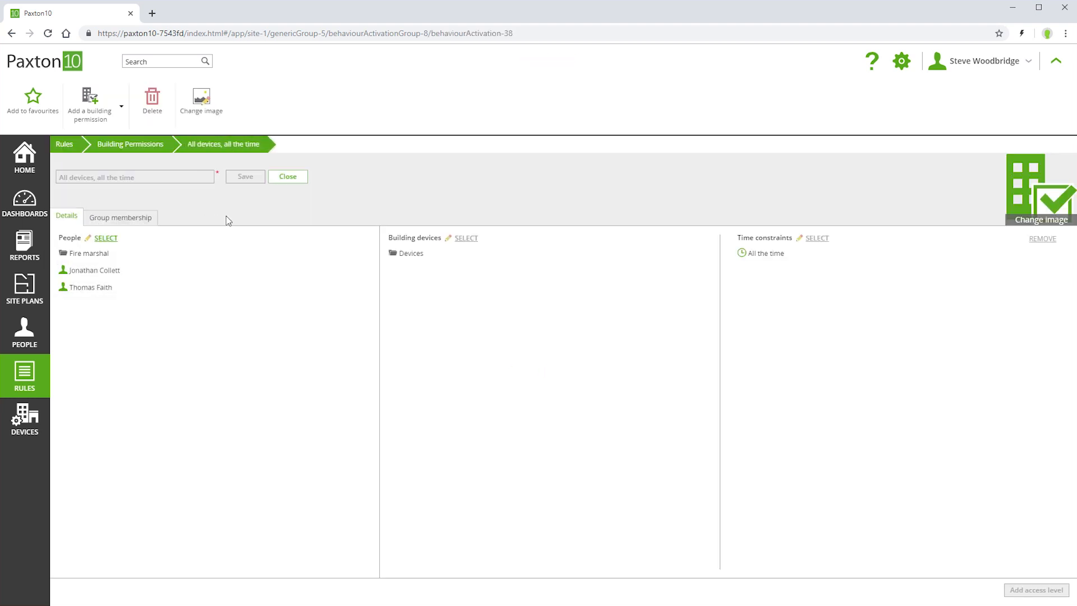
{"action": "left_click", "coordinate": [149, 147]}
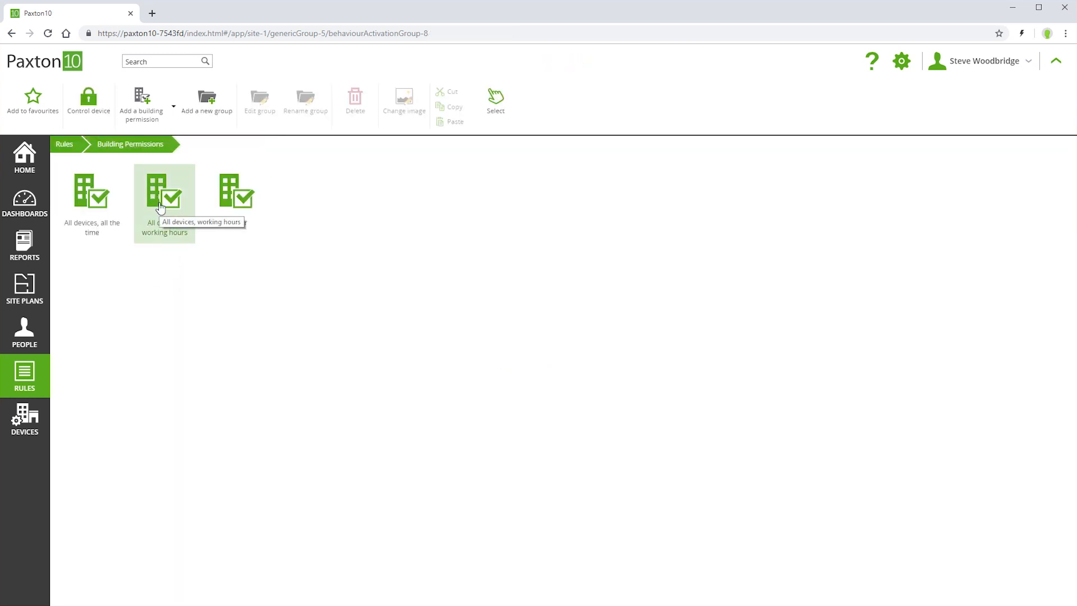
{"action": "left_click", "coordinate": [160, 208]}
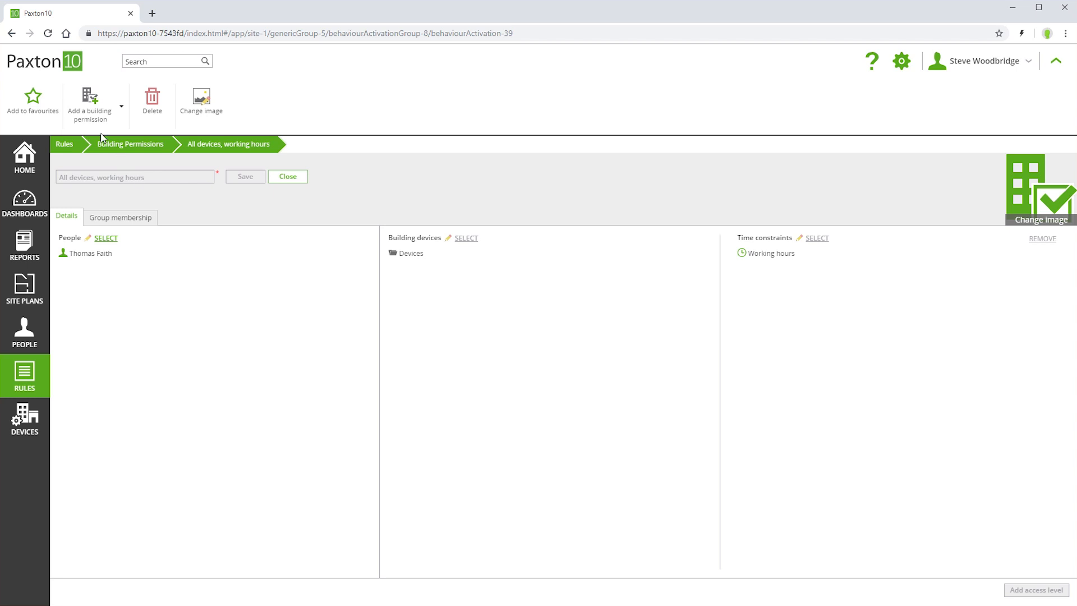
- Add building permission 'Office staff' covering the HR group and two individual managers
{"action": "left_click", "coordinate": [88, 100]}
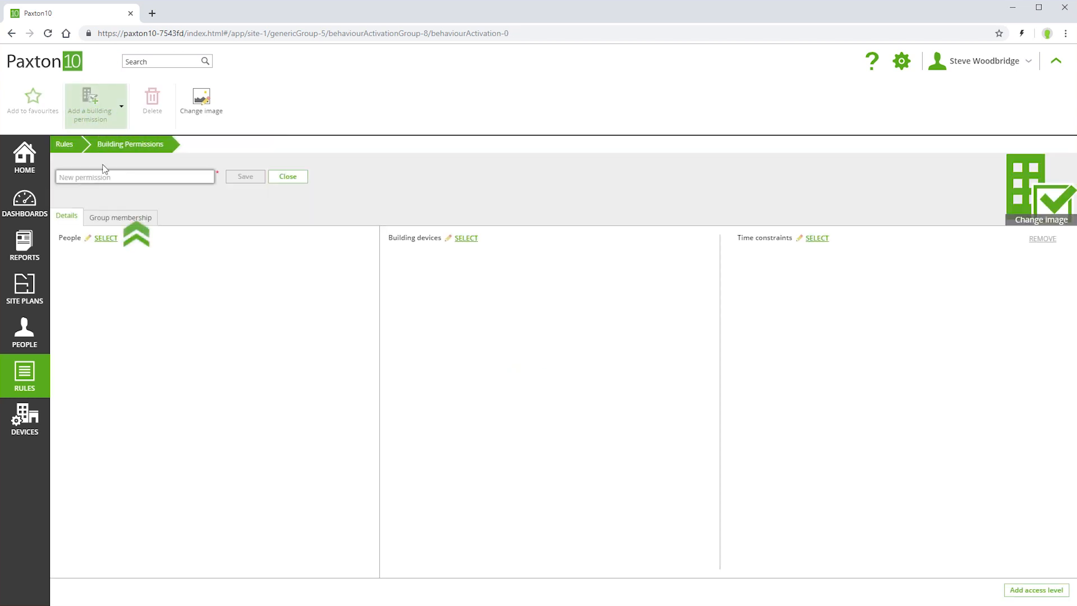
{"action": "left_click", "coordinate": [150, 175]}
{"action": "type", "text": "Office staff"}
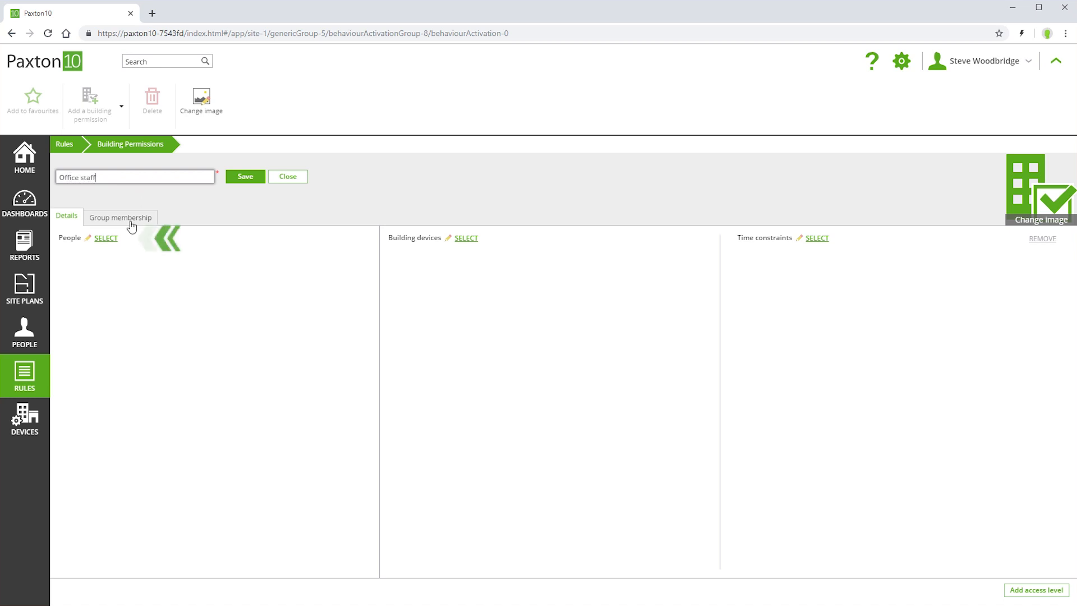
{"action": "left_click", "coordinate": [107, 238]}
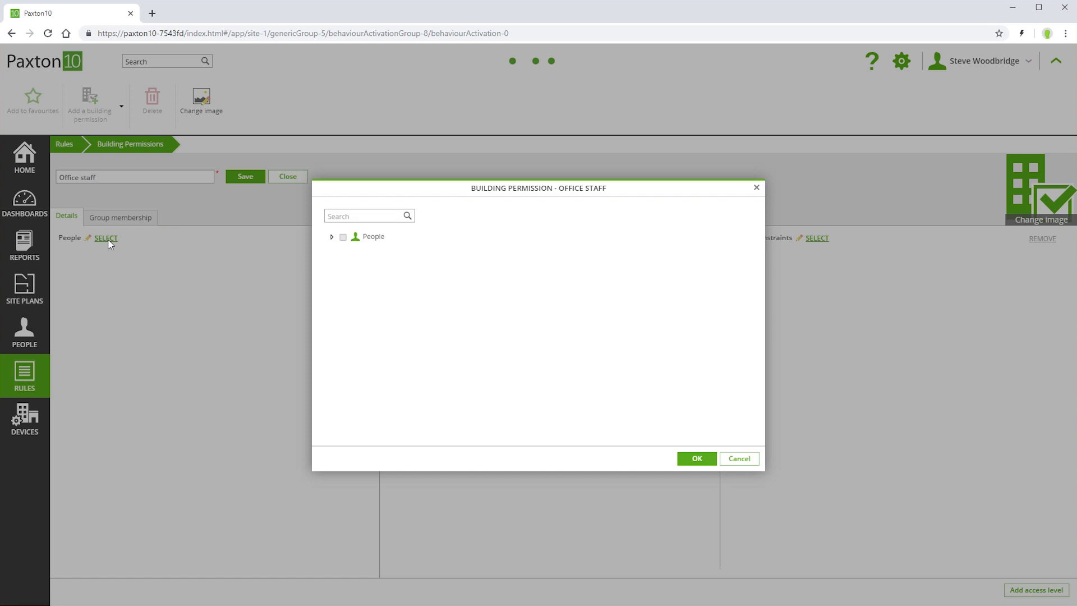
{"action": "left_click", "coordinate": [347, 266]}
{"action": "left_click", "coordinate": [338, 281]}
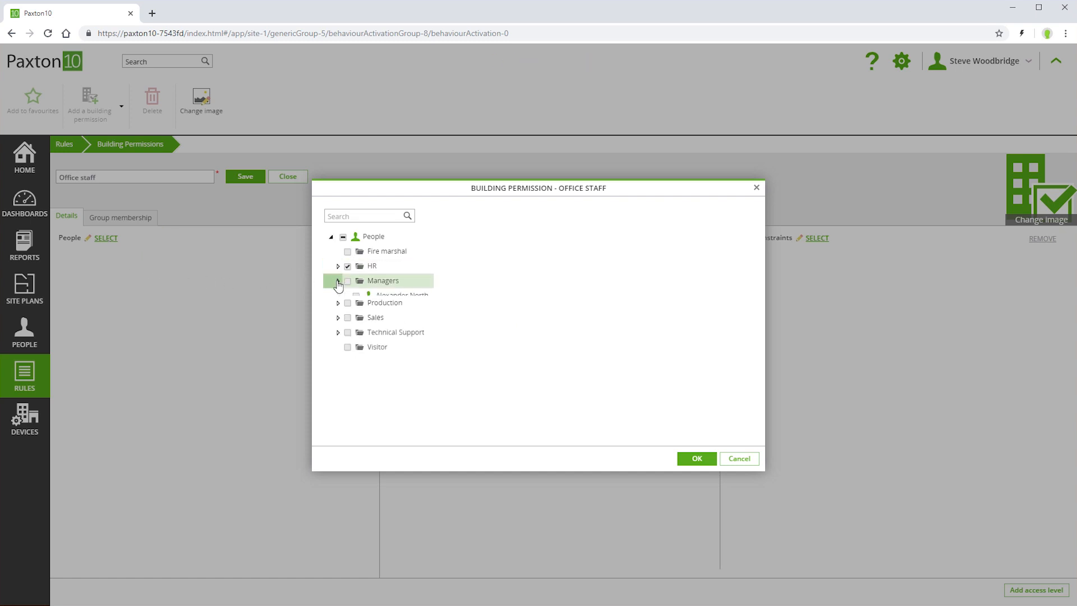
{"action": "left_click", "coordinate": [356, 340]}
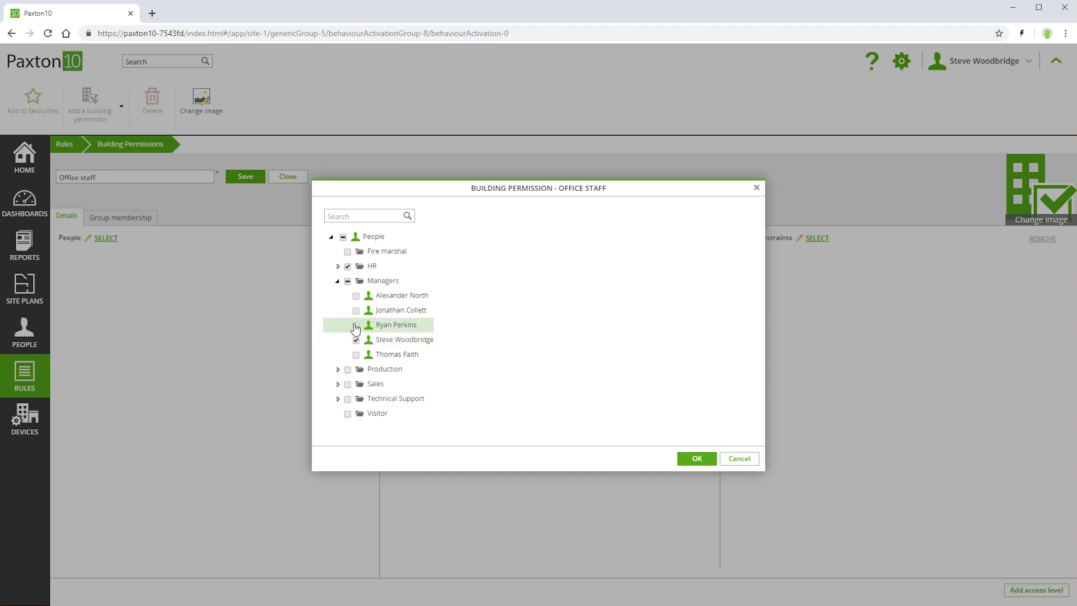
{"action": "left_click", "coordinate": [357, 326]}
{"action": "left_click", "coordinate": [694, 458]}
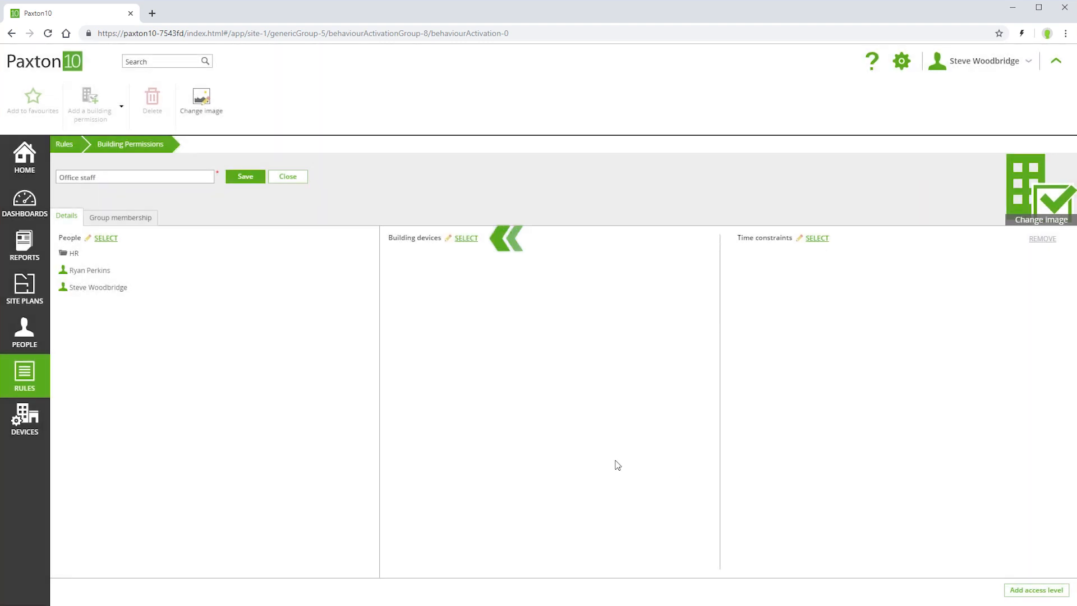
- Select Common Areas, Ground Floor and the Office door as the permission's devices
{"action": "left_click", "coordinate": [462, 238]}
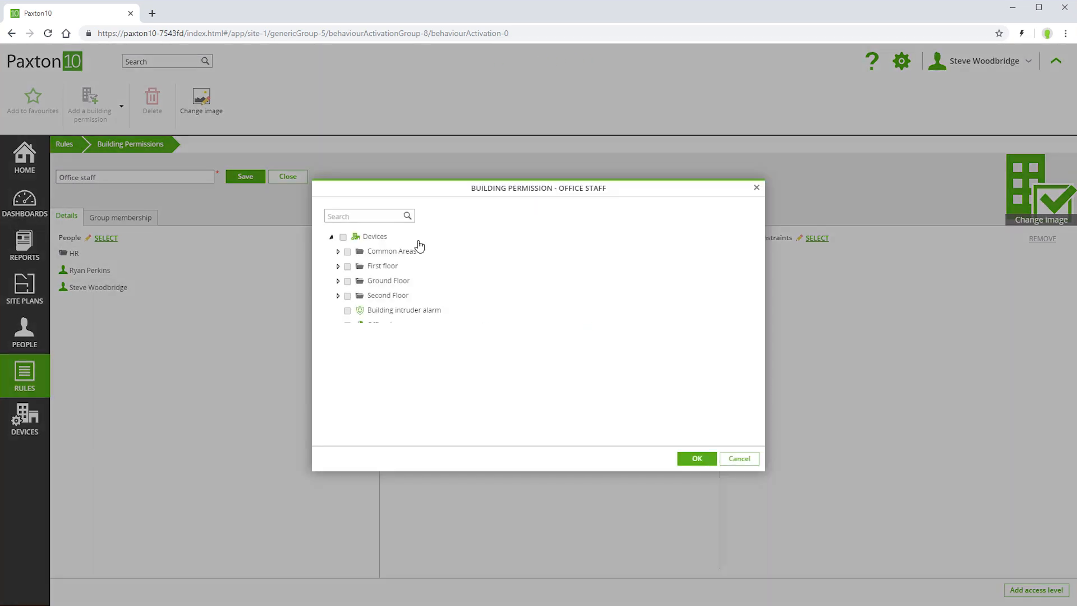
{"action": "left_click", "coordinate": [347, 252]}
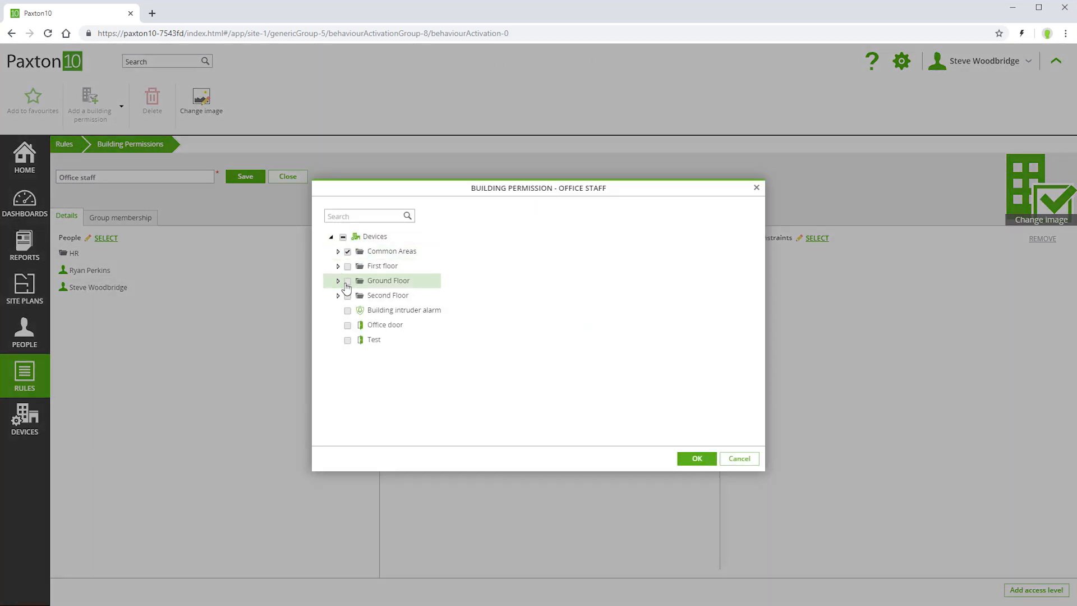
{"action": "left_click", "coordinate": [347, 326]}
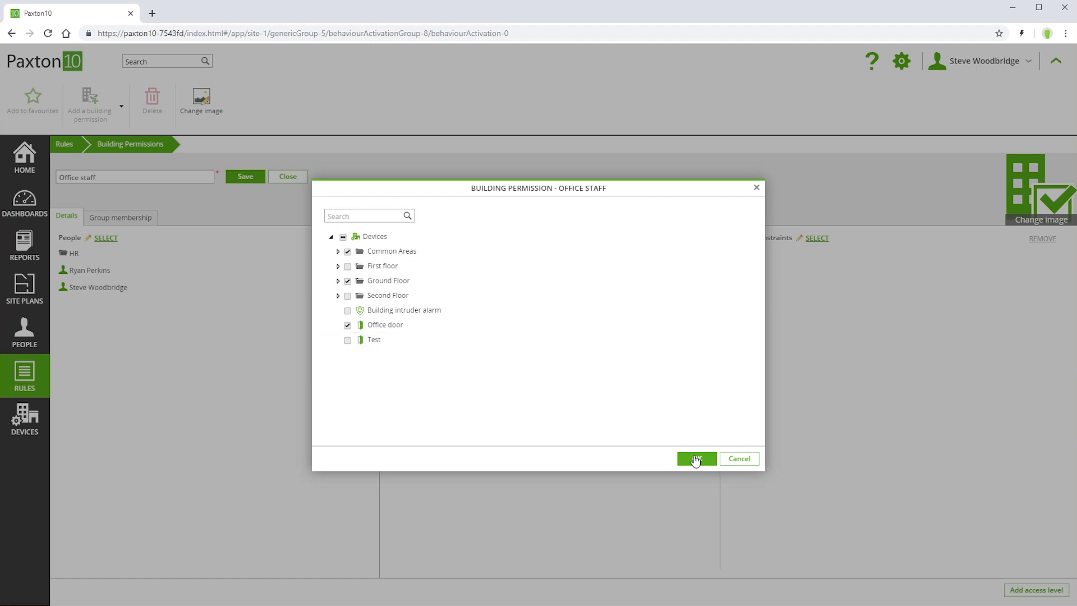
{"action": "left_click", "coordinate": [696, 459]}
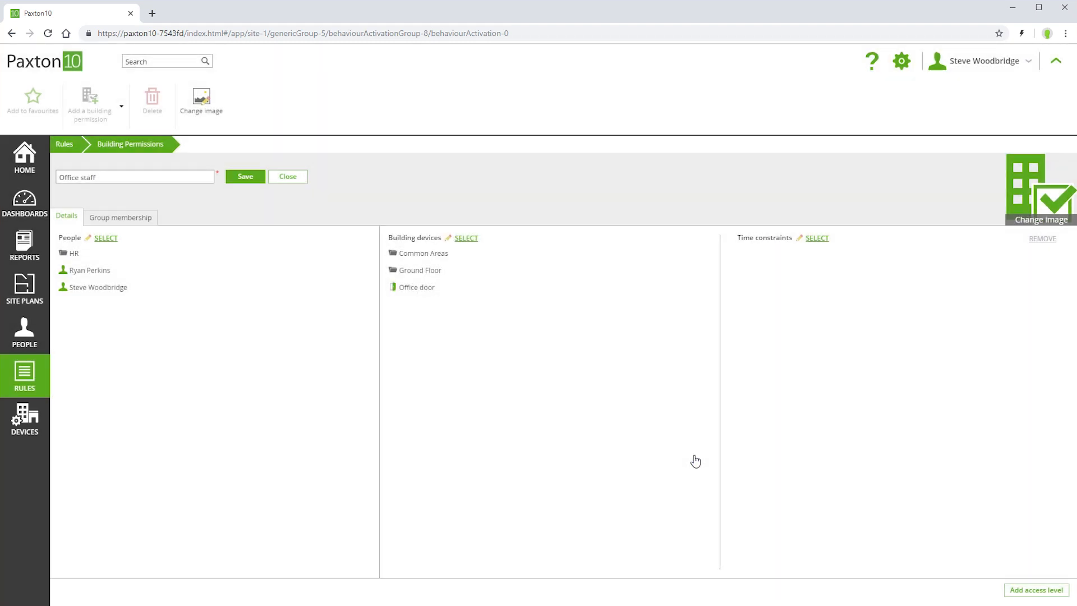
- Restrict that device access to the Working hours time constraint
{"action": "left_click", "coordinate": [816, 237]}
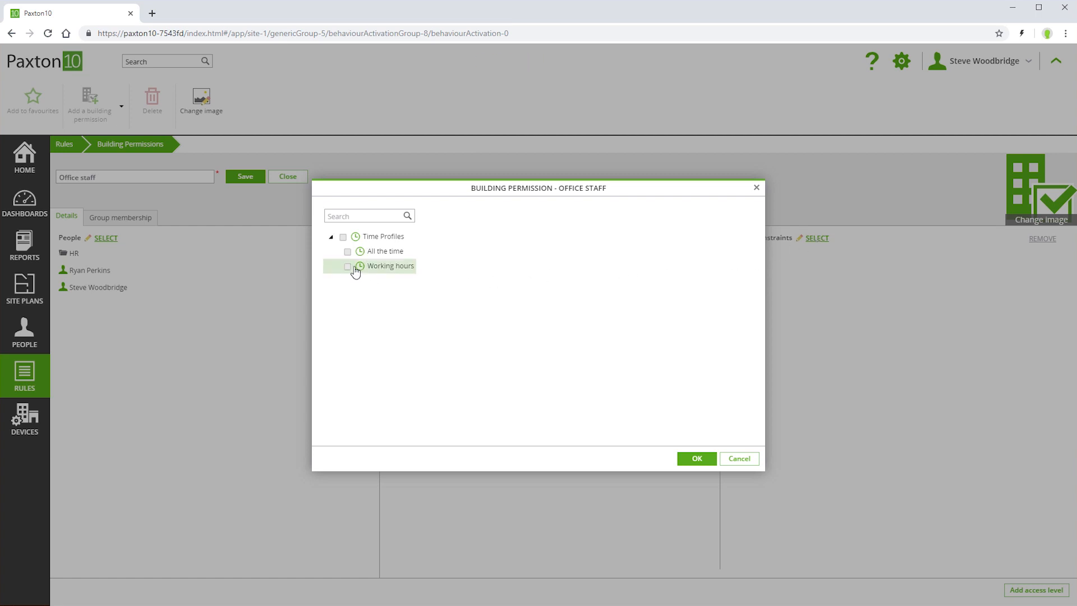
{"action": "left_click", "coordinate": [347, 267]}
{"action": "left_click", "coordinate": [692, 459]}
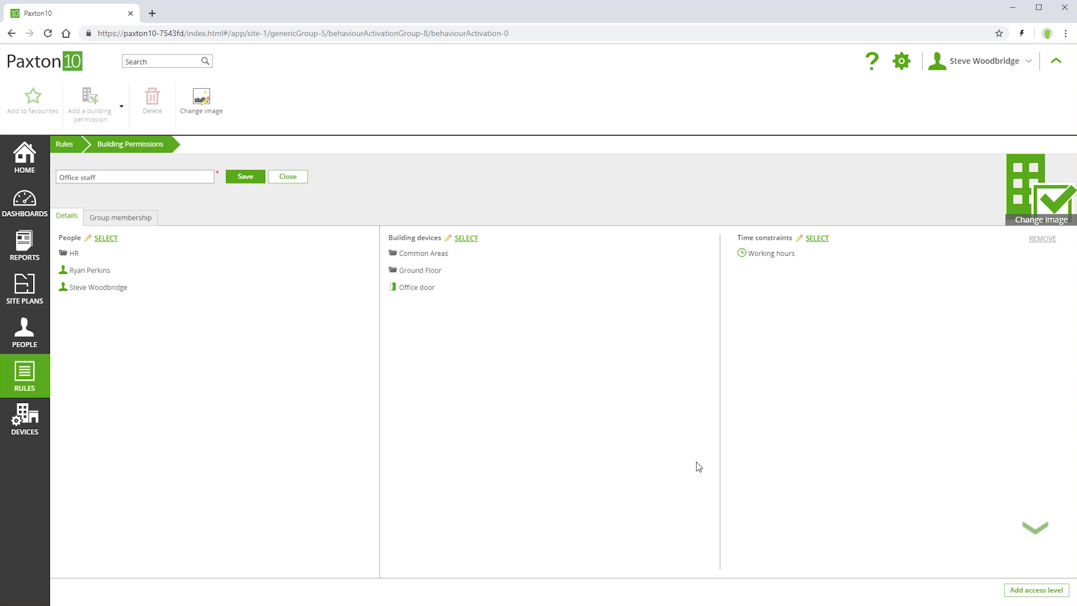
- Add a second access level to Office staff covering the Car park barrier
{"action": "left_click", "coordinate": [1011, 594]}
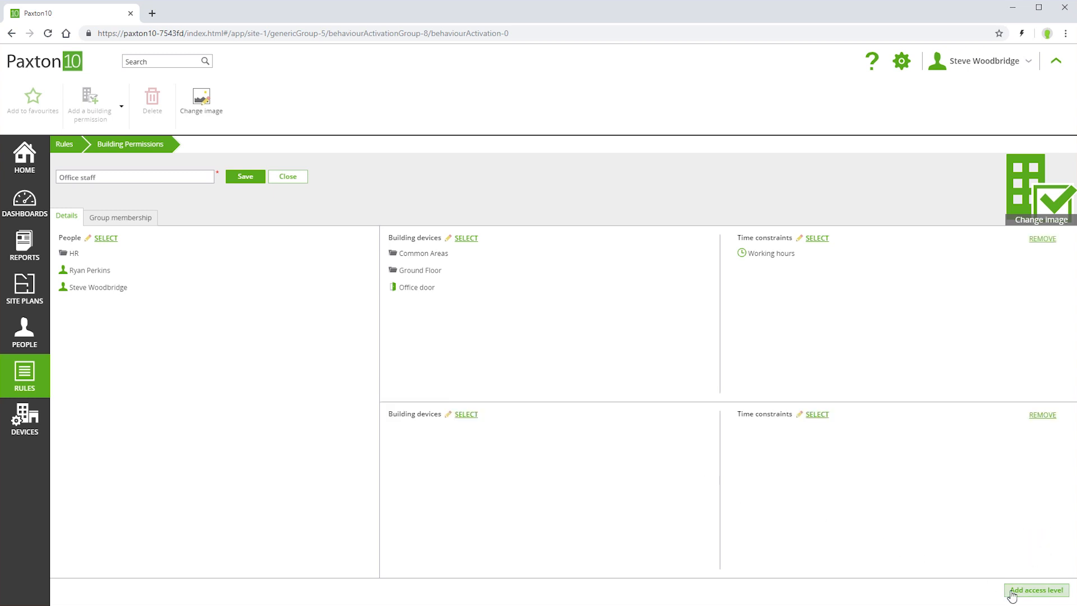
{"action": "left_click", "coordinate": [466, 415]}
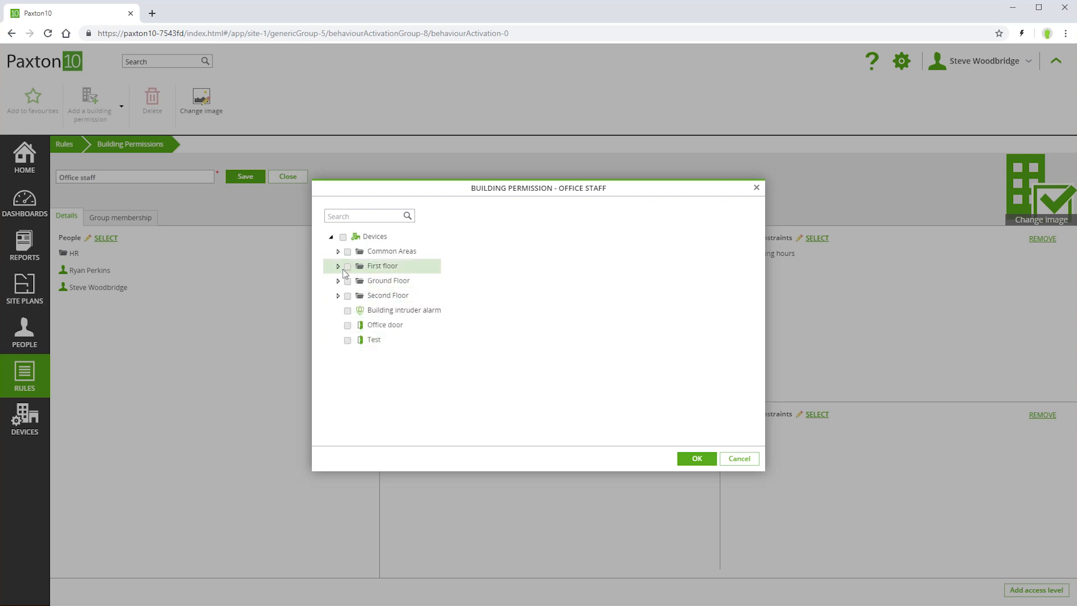
{"action": "left_click", "coordinate": [337, 252]}
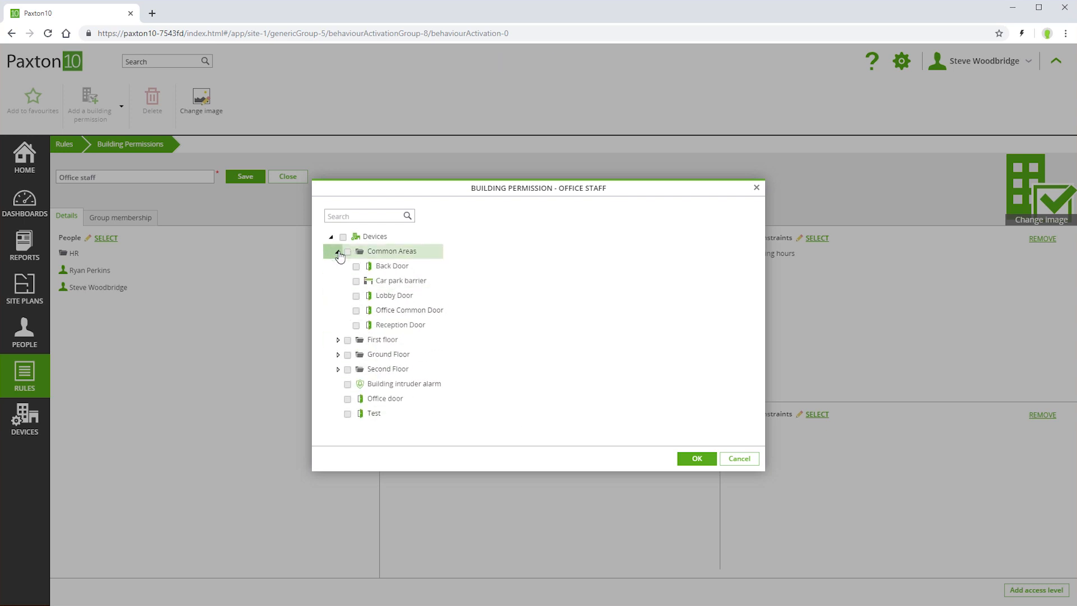
{"action": "left_click", "coordinate": [357, 281]}
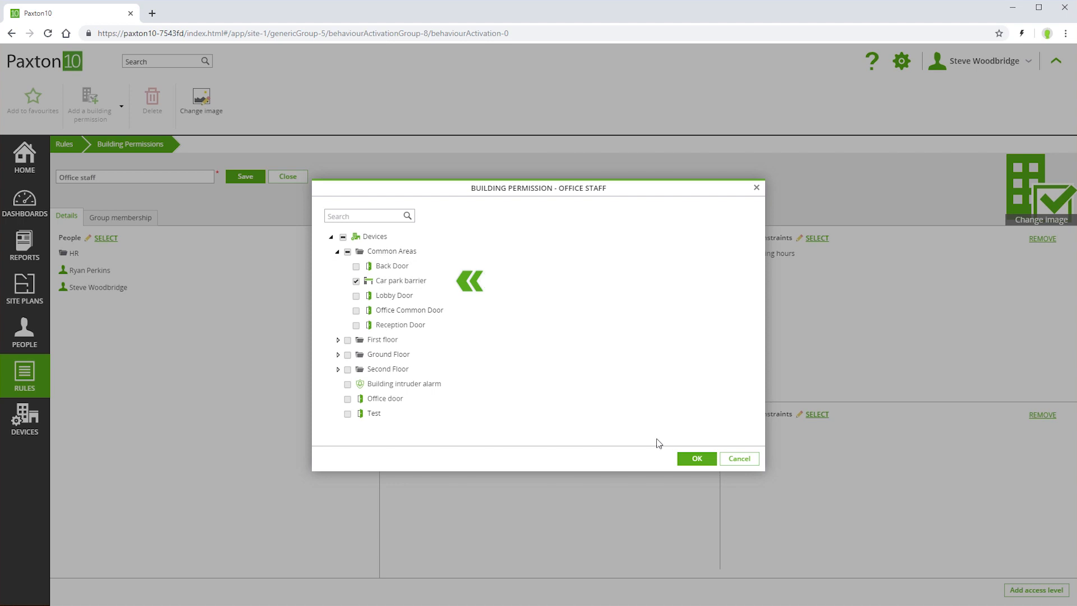
{"action": "left_click", "coordinate": [692, 460]}
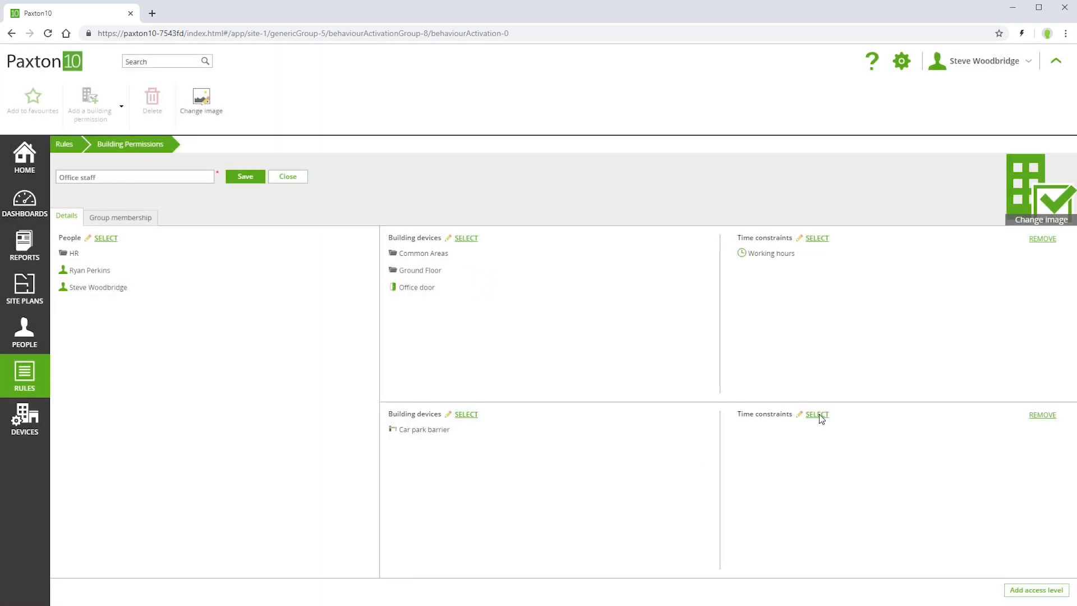
- Give the Car park barrier access the All the time constraint and save the permission
{"action": "left_click", "coordinate": [818, 415]}
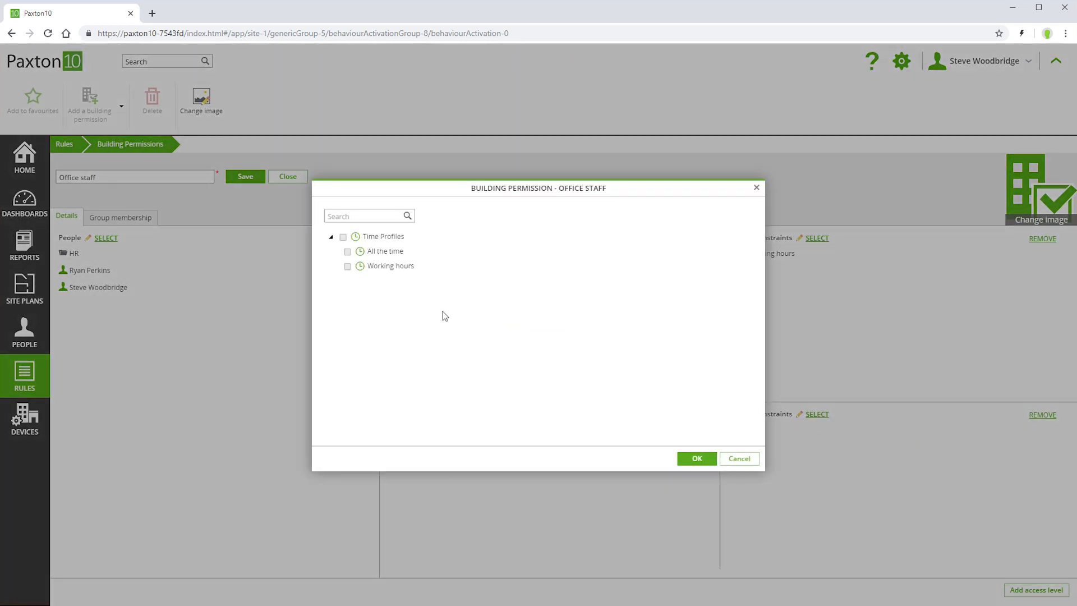
{"action": "left_click", "coordinate": [348, 252]}
{"action": "left_click", "coordinate": [696, 460]}
{"action": "left_click", "coordinate": [245, 177]}
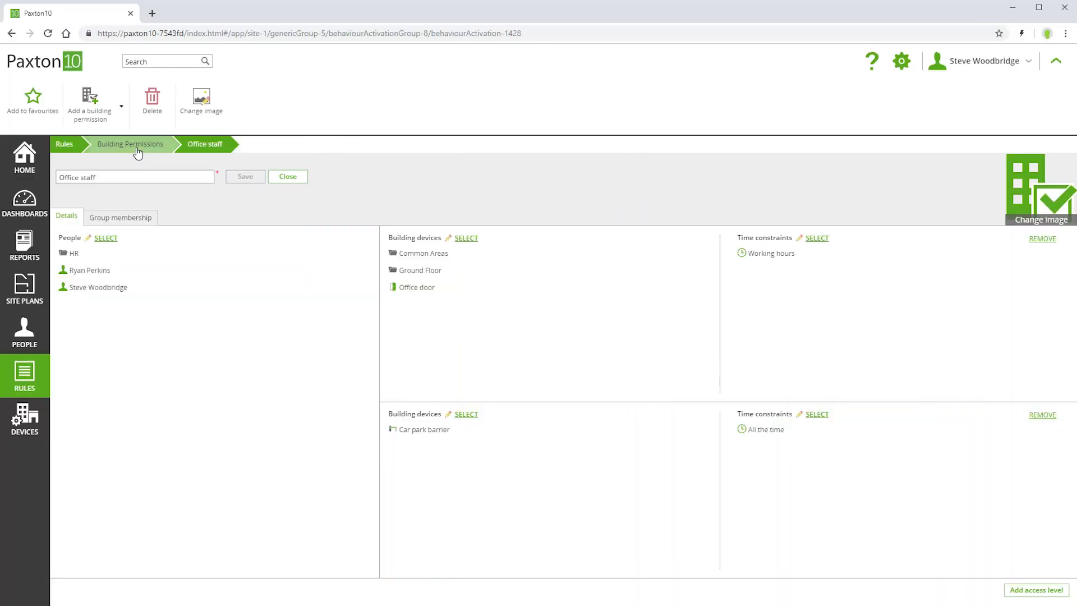
- Return to the Building Permissions list via the breadcrumb
{"action": "left_click", "coordinate": [137, 152]}
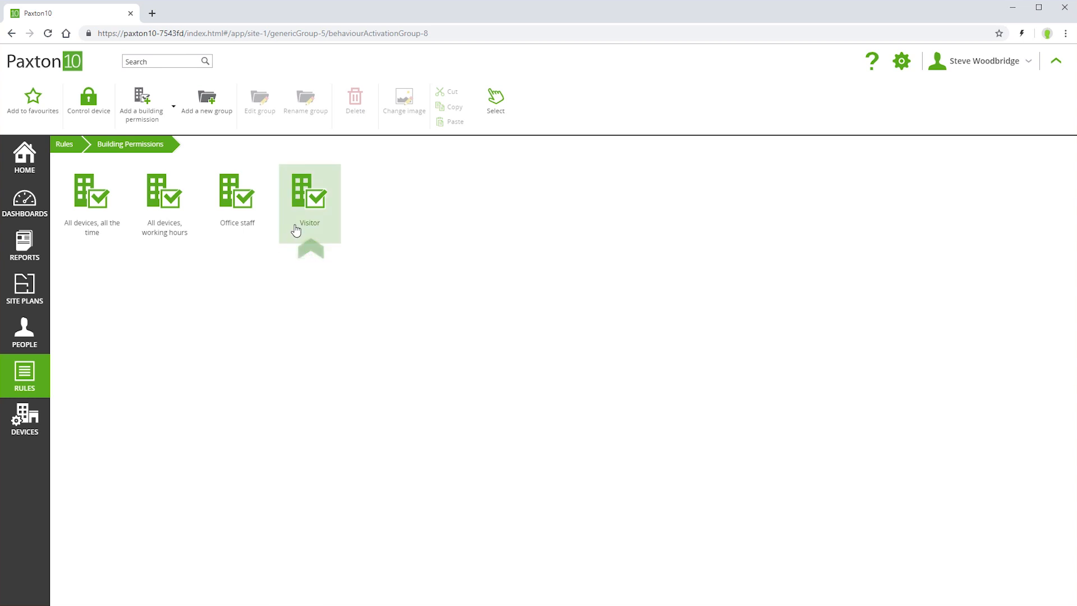
- Confirm the Visitor permission's people include the Visitor group, then go to the People section
{"action": "double_click", "coordinate": [317, 209]}
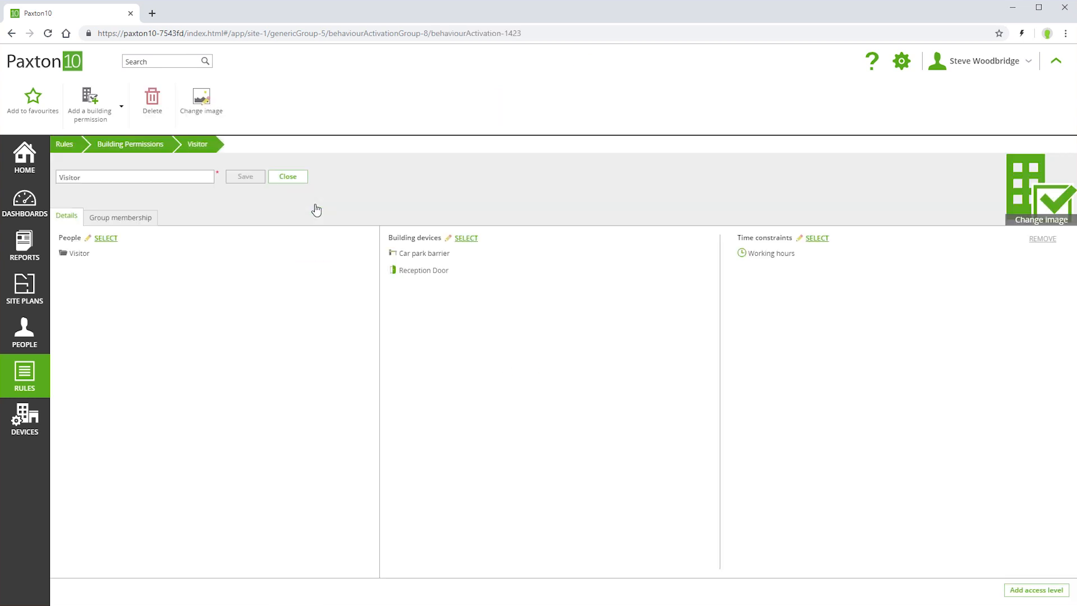
{"action": "left_click", "coordinate": [106, 239]}
{"action": "left_click", "coordinate": [360, 345]}
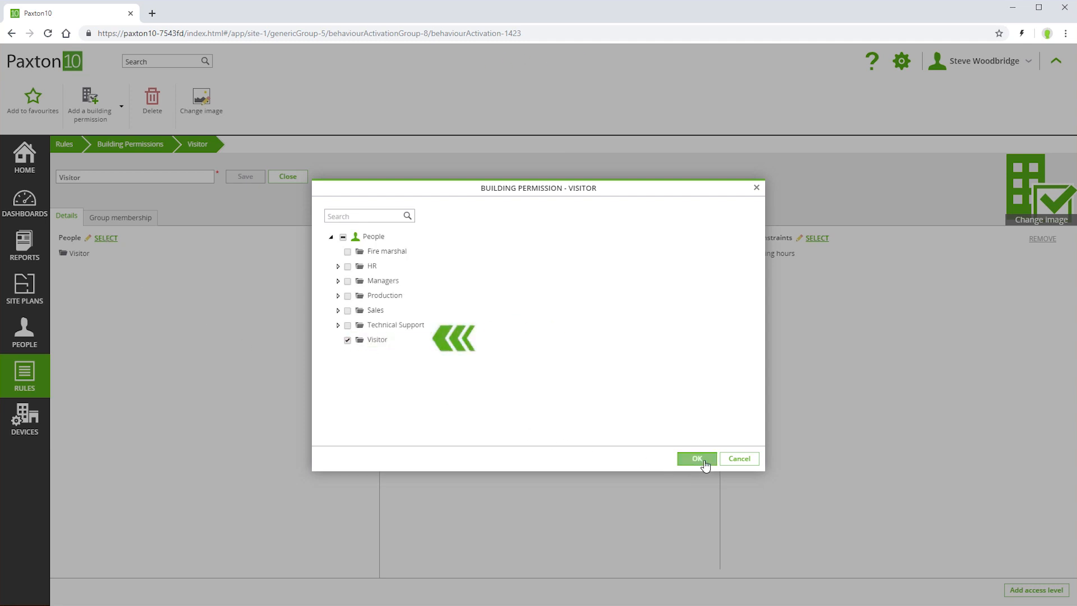
{"action": "left_click", "coordinate": [704, 463]}
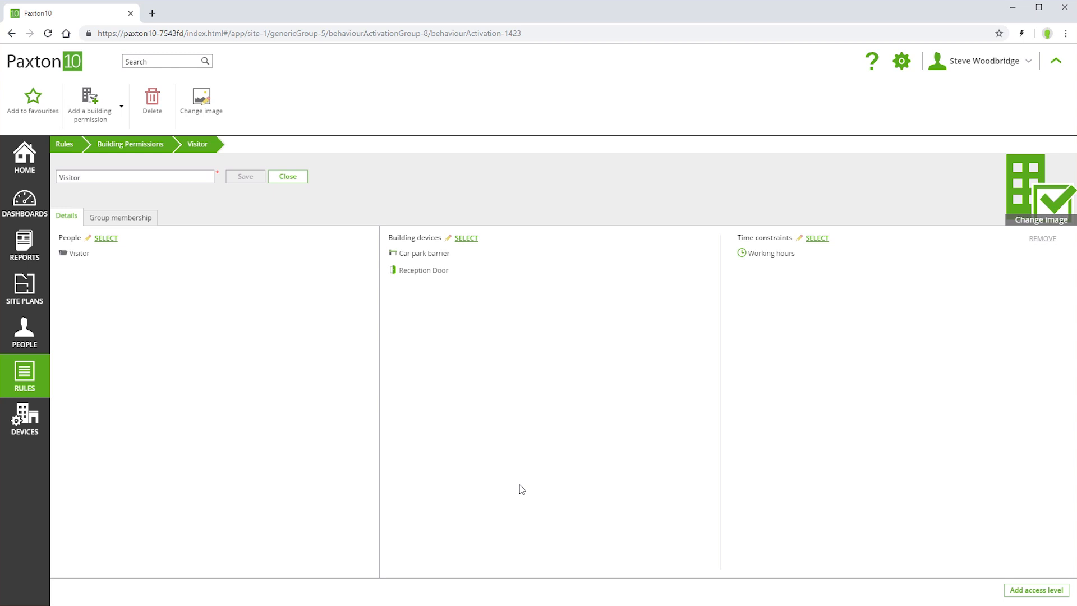
{"action": "left_click", "coordinate": [30, 333]}
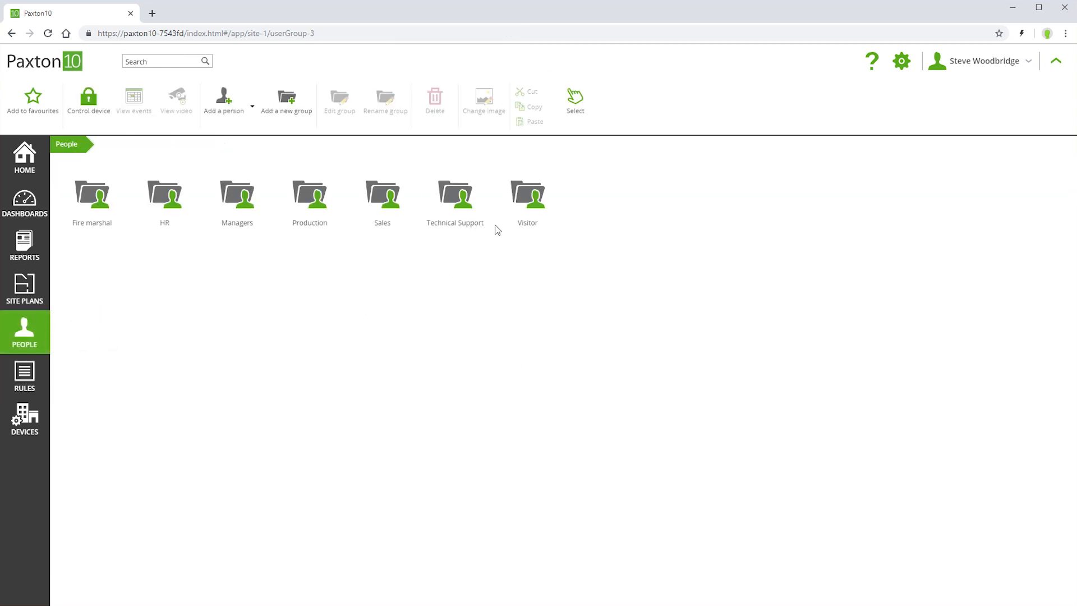
- Create a new person in the Visitor group with their first and last name, then open Managers
{"action": "double_click", "coordinate": [530, 195]}
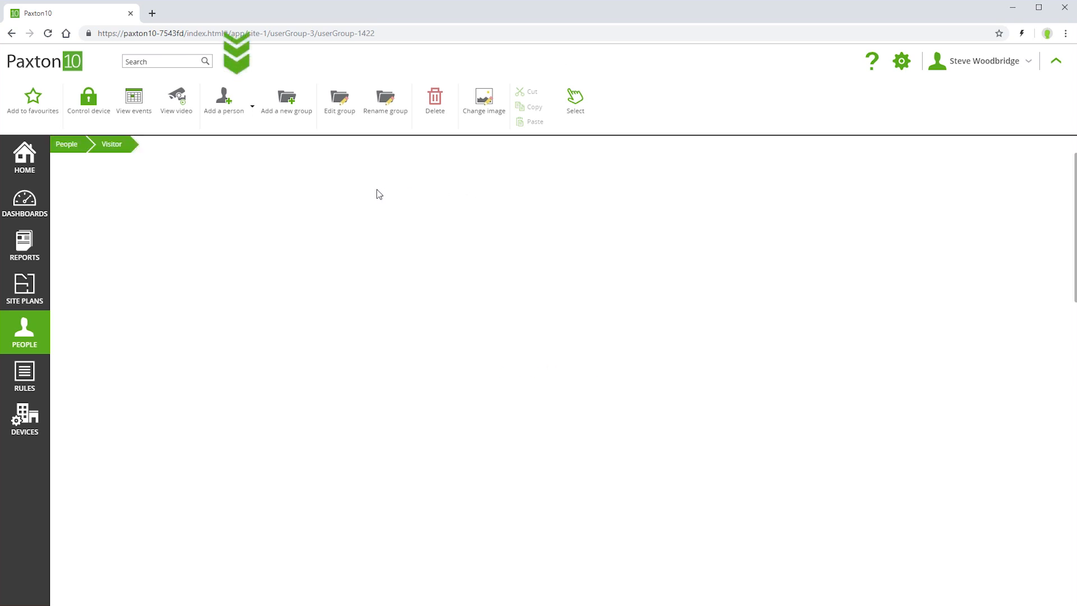
{"action": "left_click", "coordinate": [224, 101]}
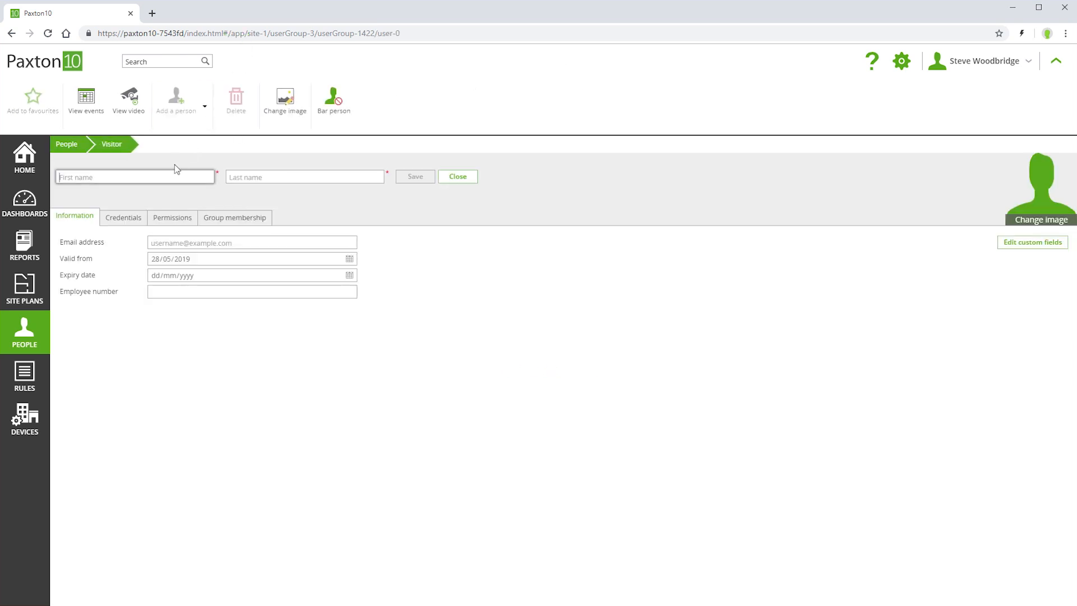
{"action": "key", "text": "Tab"}
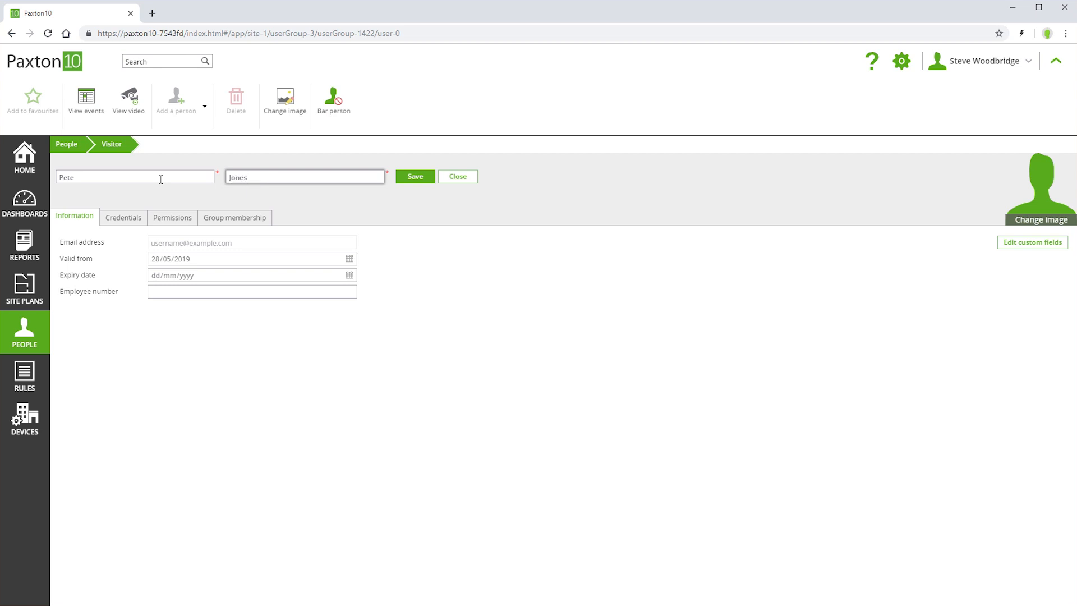
{"action": "left_click", "coordinate": [423, 175]}
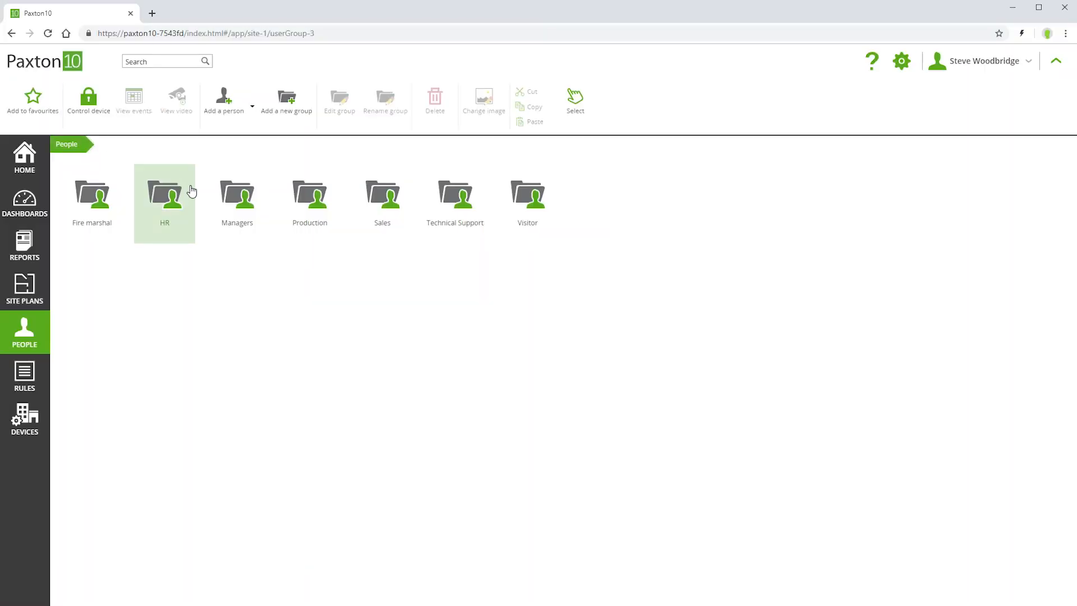
{"action": "left_click", "coordinate": [235, 206]}
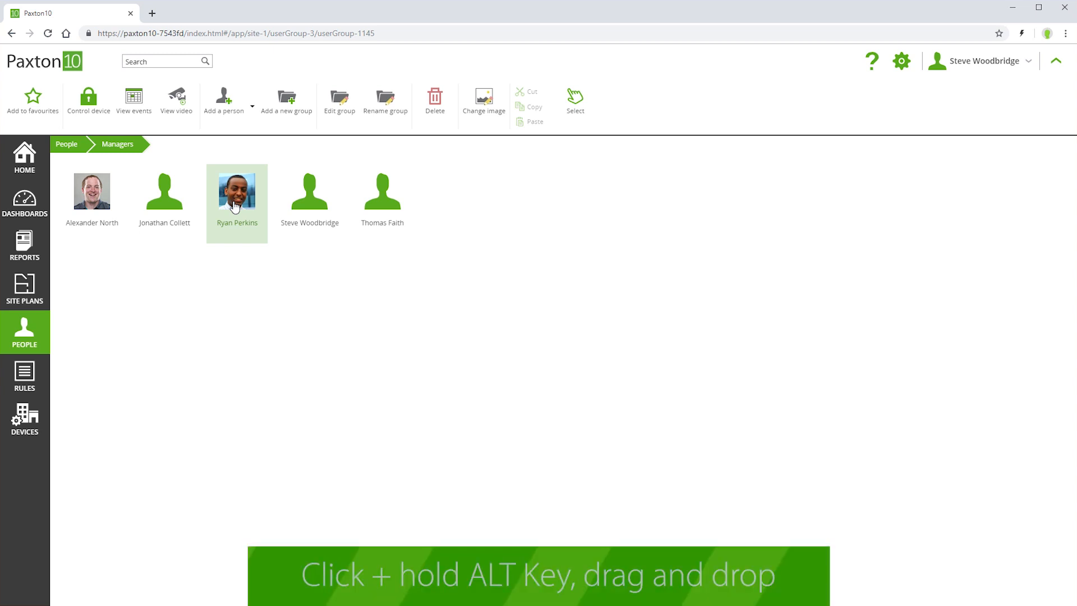
- Copy the third manager and paste them into the Fire marshal group
{"action": "right_click", "coordinate": [235, 207]}
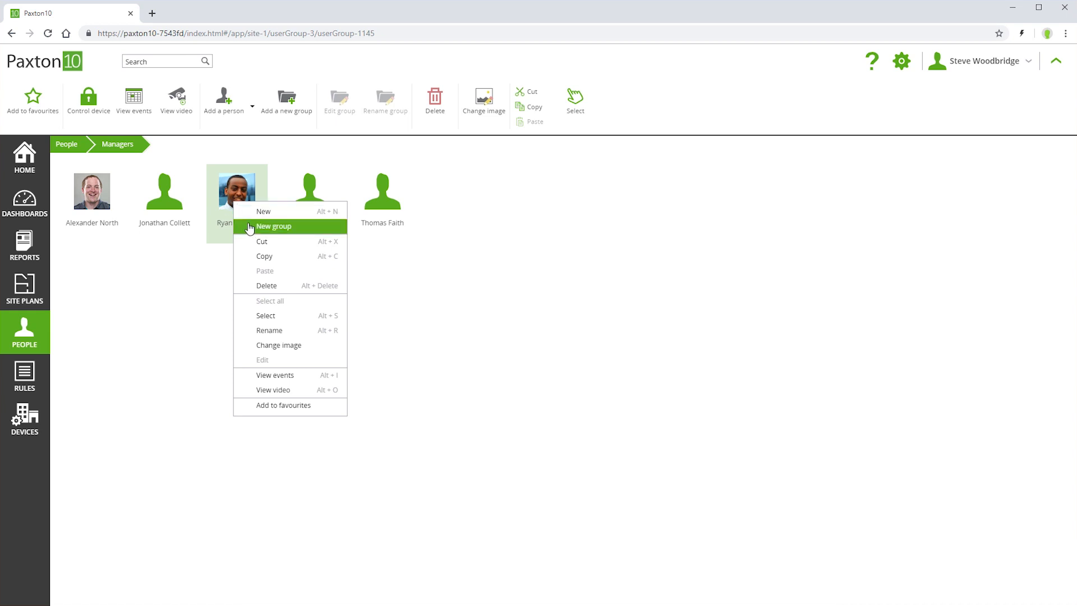
{"action": "left_click", "coordinate": [262, 256]}
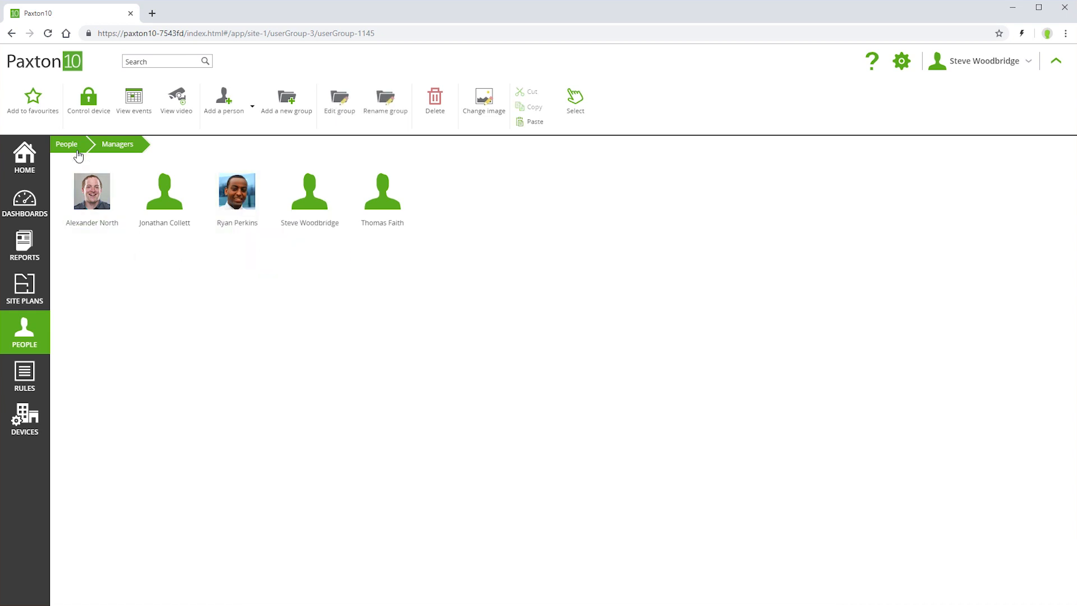
{"action": "left_click", "coordinate": [72, 144]}
{"action": "double_click", "coordinate": [78, 208]}
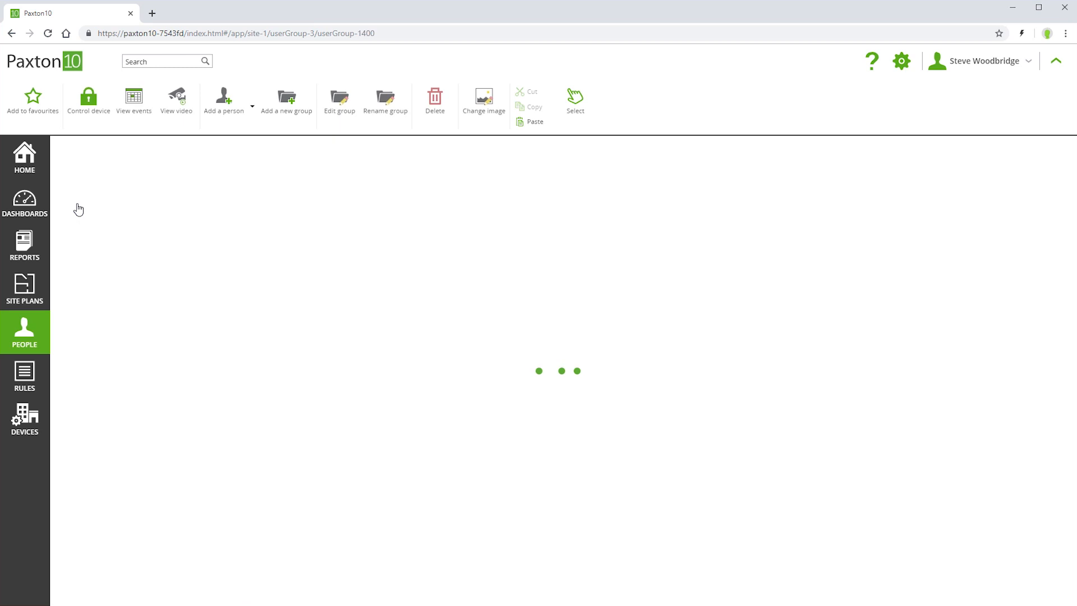
{"action": "right_click", "coordinate": [78, 204]}
{"action": "left_click", "coordinate": [104, 273]}
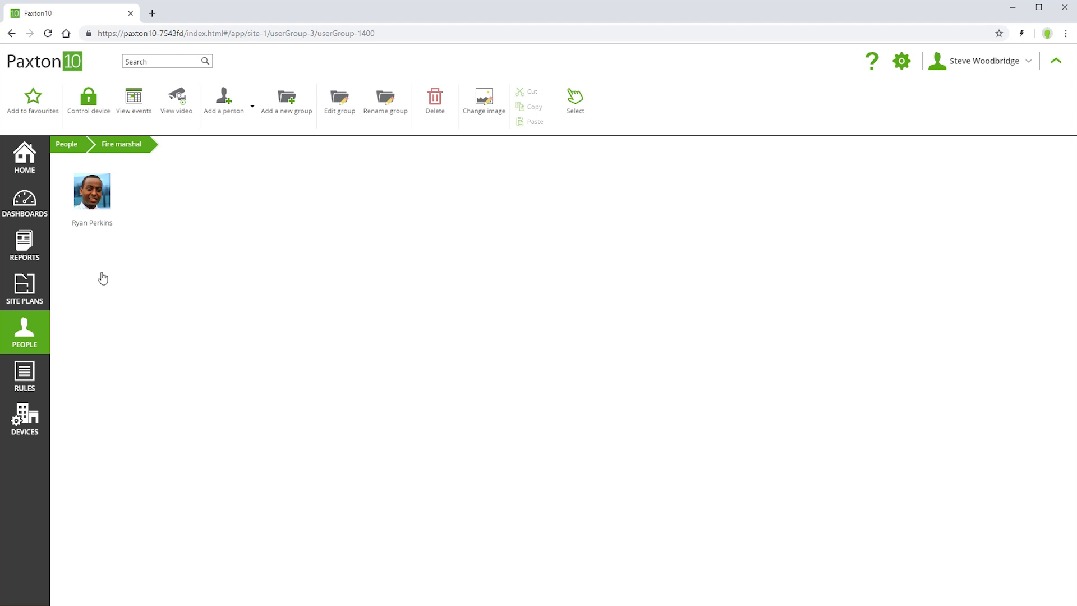
- Check the fire marshal's group membership and building permissions, then return to the People folders
{"action": "left_click", "coordinate": [99, 218]}
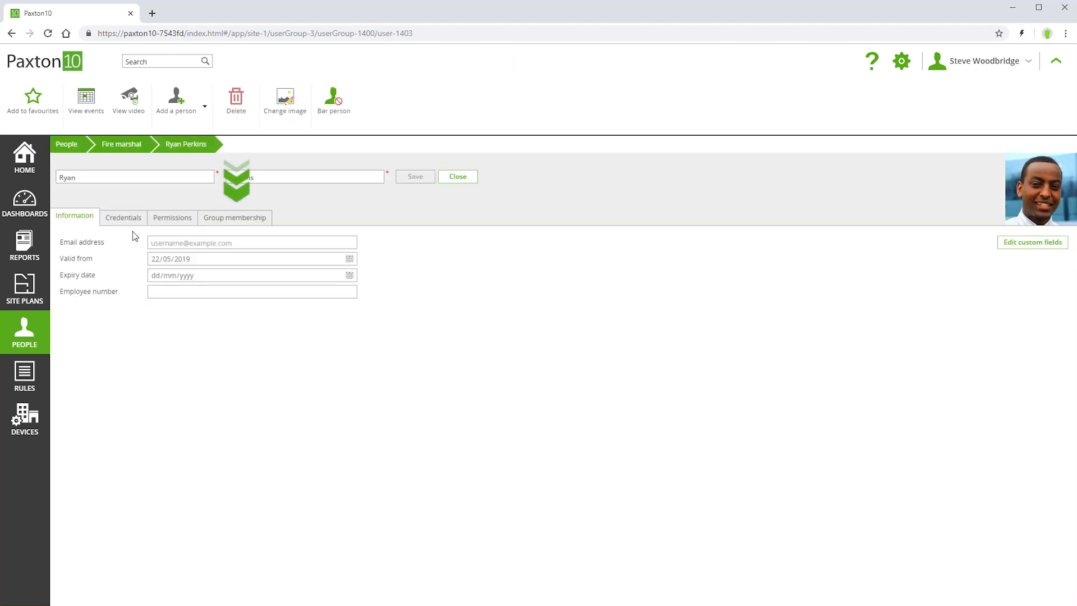
{"action": "left_click", "coordinate": [219, 223]}
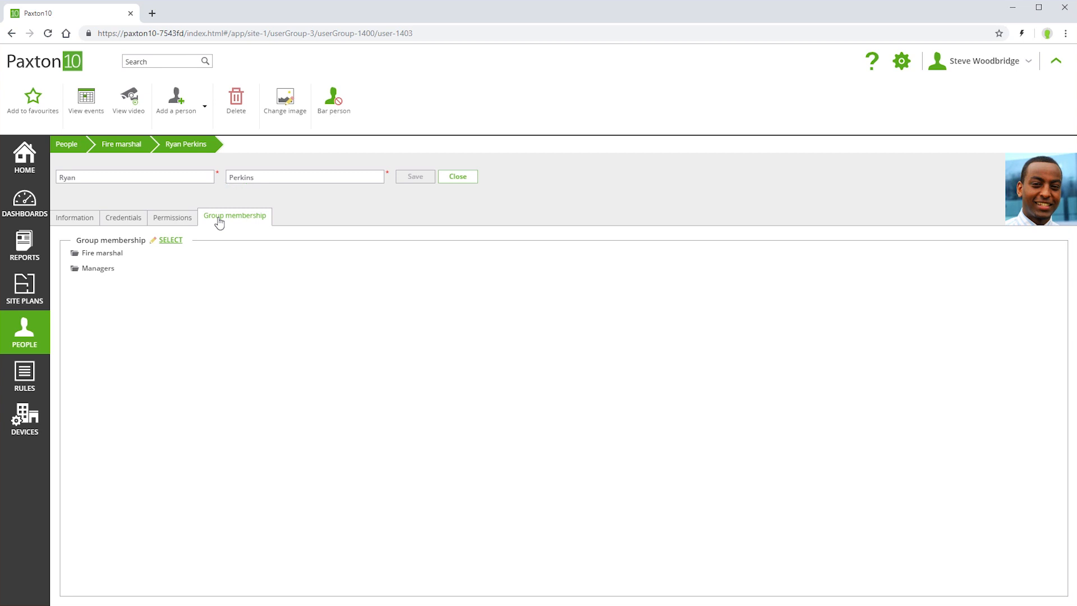
{"action": "left_click", "coordinate": [170, 222]}
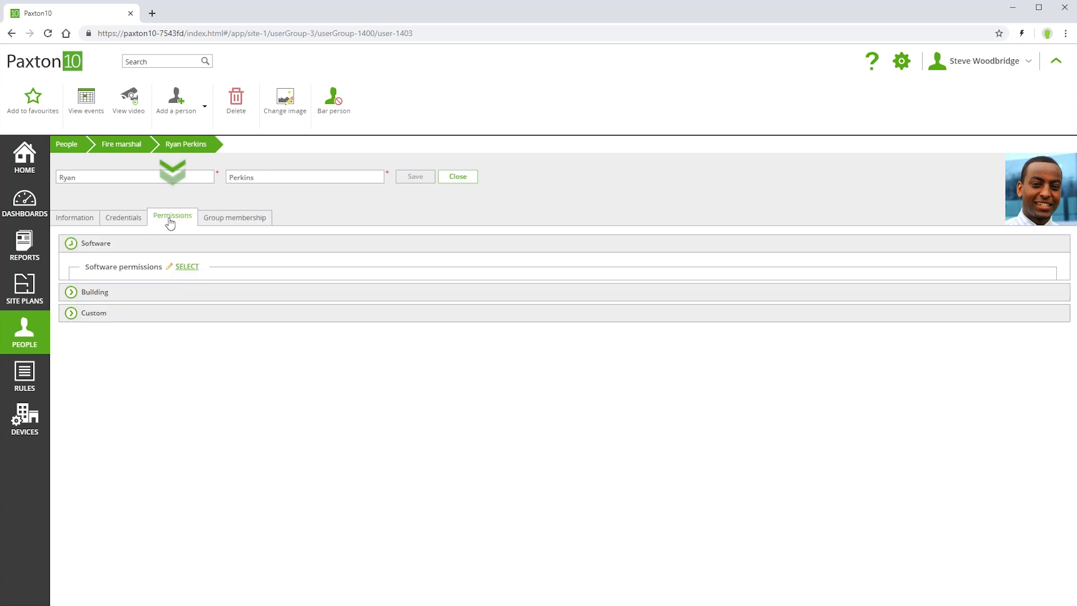
{"action": "left_click", "coordinate": [91, 338]}
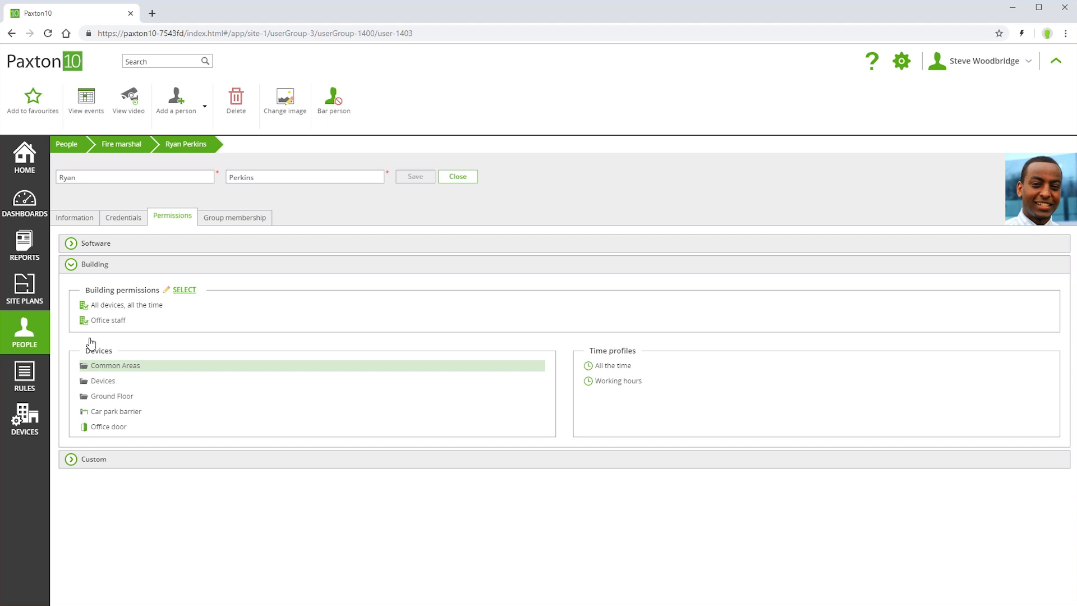
{"action": "left_click", "coordinate": [79, 146]}
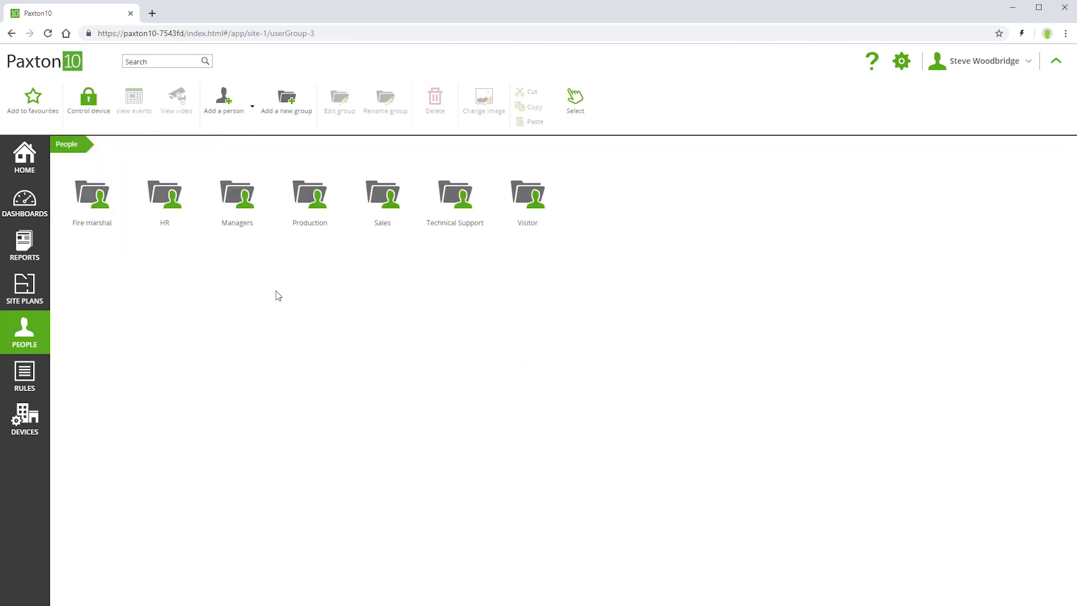
- Bar a Production group member, save their record, and return to the group folders
{"action": "left_click", "coordinate": [310, 197]}
{"action": "left_click", "coordinate": [310, 197]}
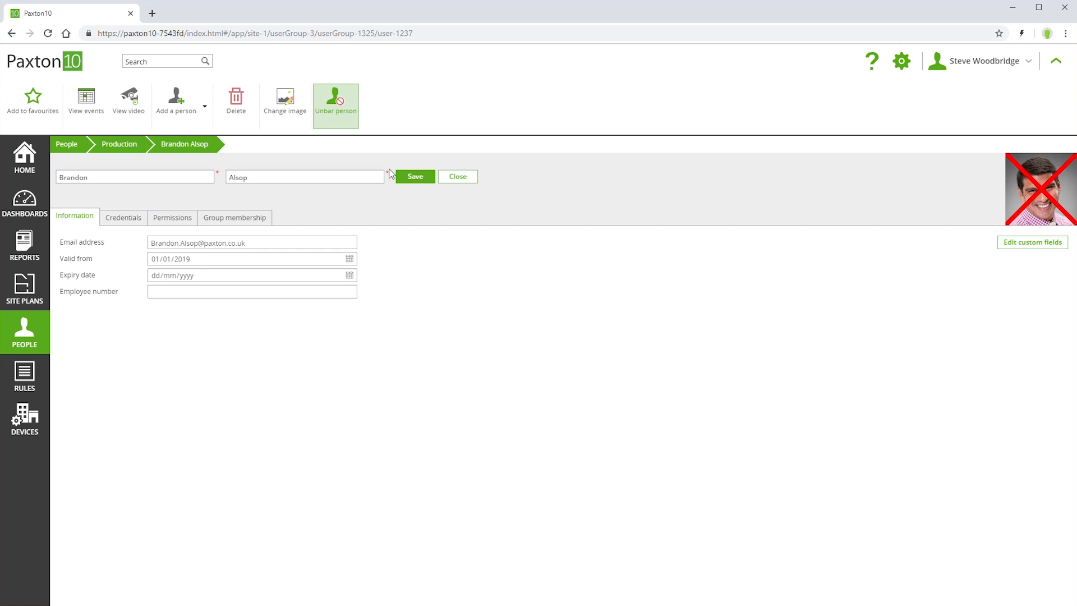
{"action": "left_click", "coordinate": [404, 180]}
{"action": "left_click", "coordinate": [67, 145]}
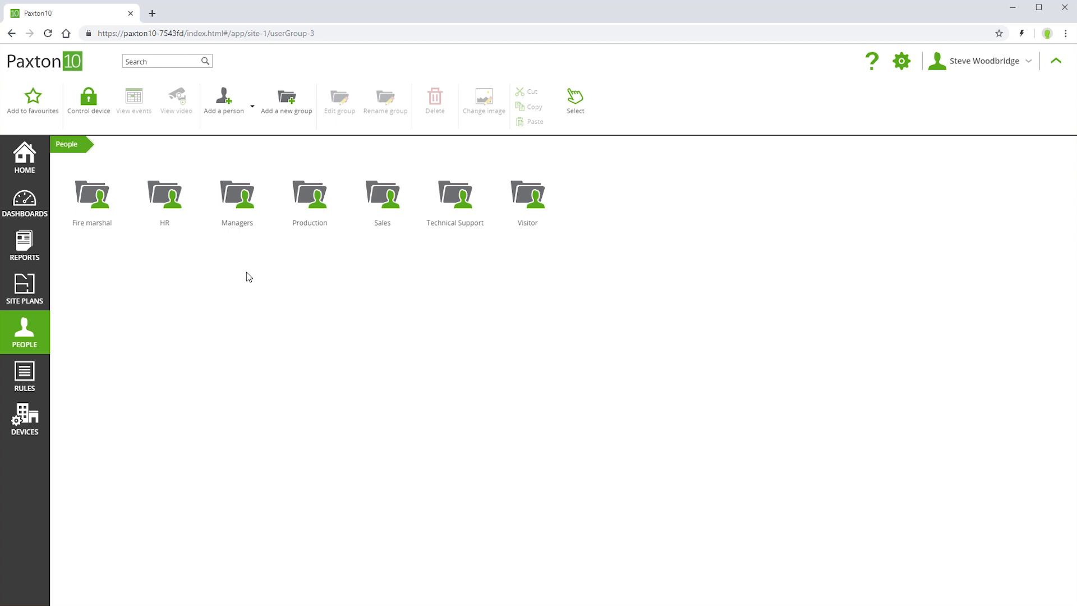
- Give the fifth Sales member in the second row the Office staff building permission and save their record
{"action": "double_click", "coordinate": [381, 197]}
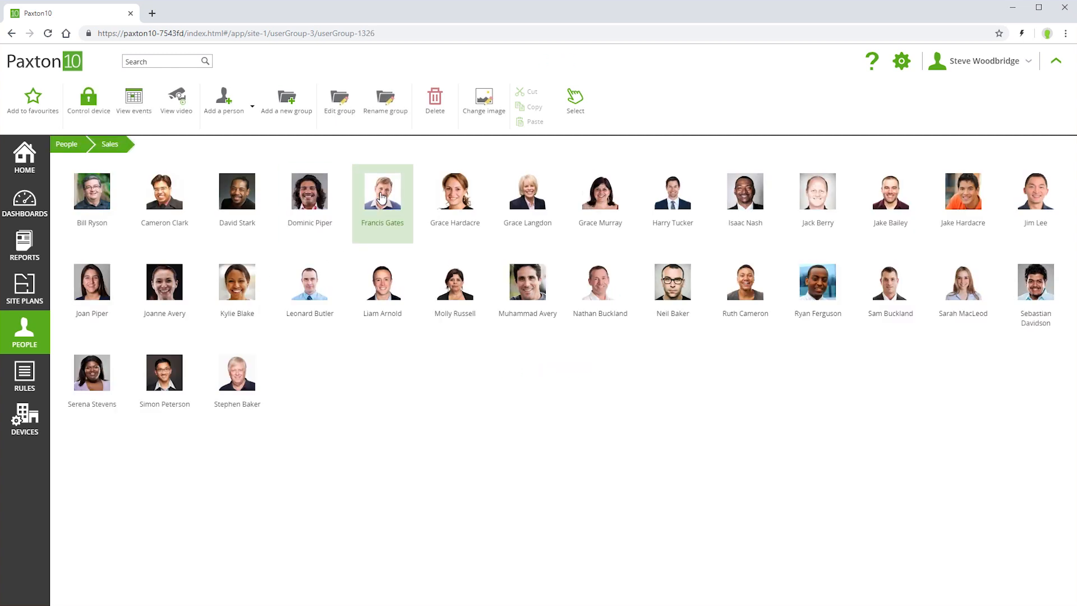
{"action": "double_click", "coordinate": [382, 287]}
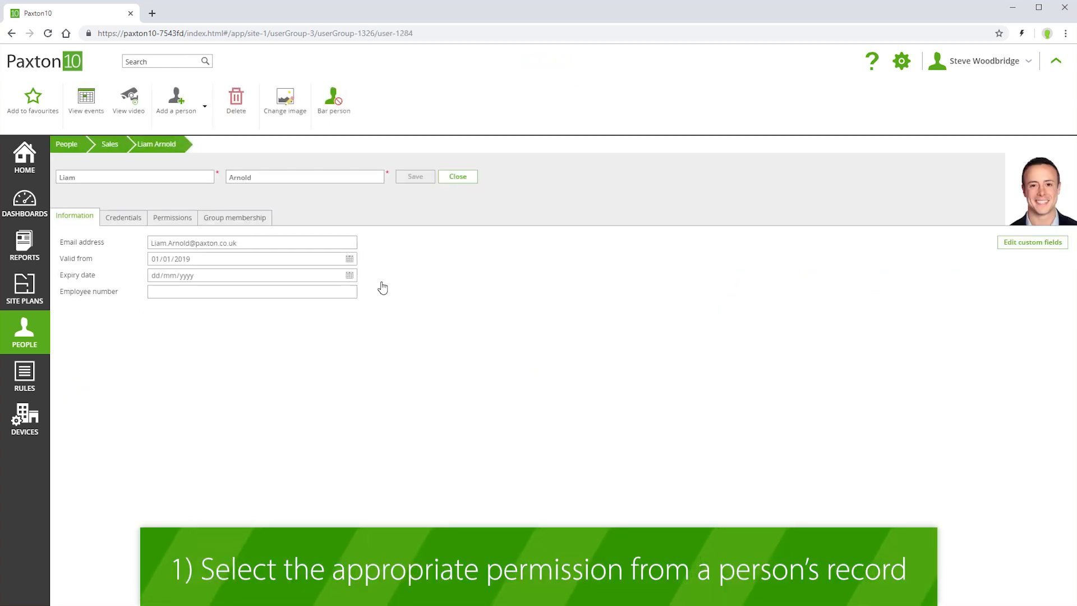
{"action": "left_click", "coordinate": [171, 218]}
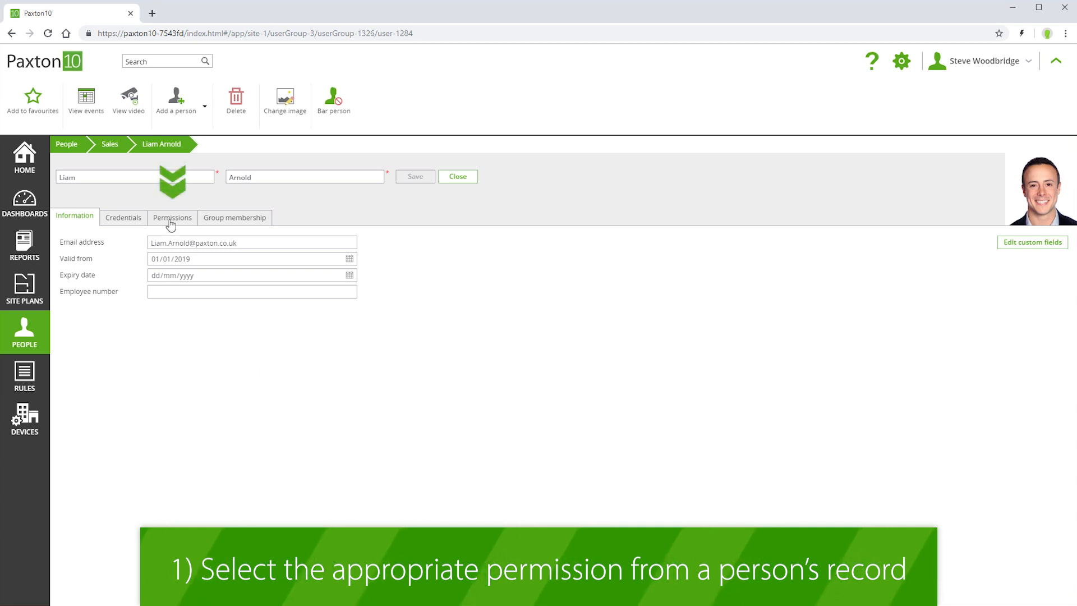
{"action": "left_click", "coordinate": [98, 336]}
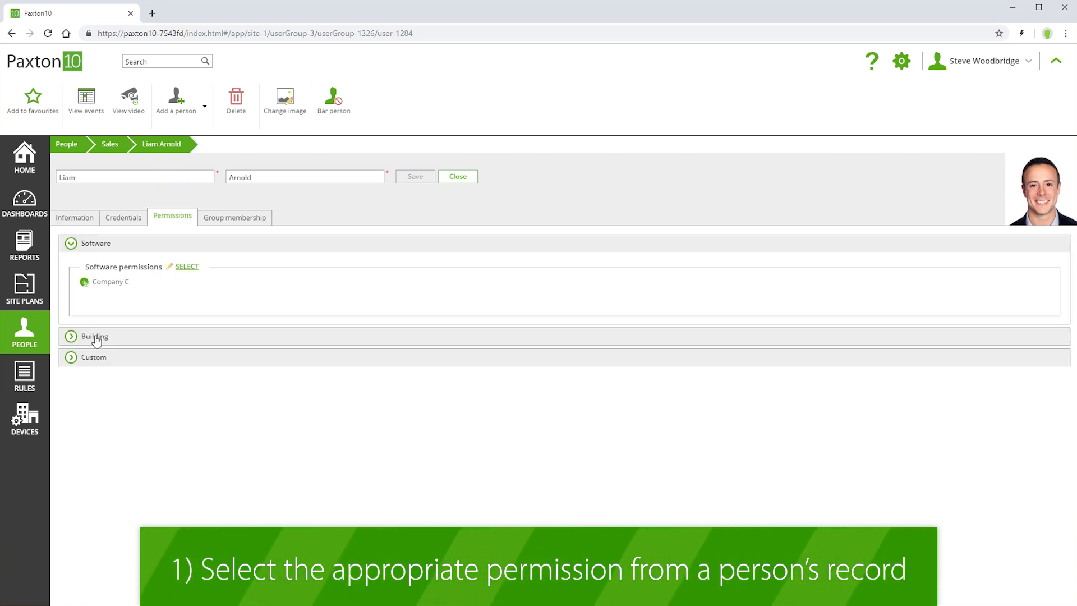
{"action": "left_click", "coordinate": [184, 290]}
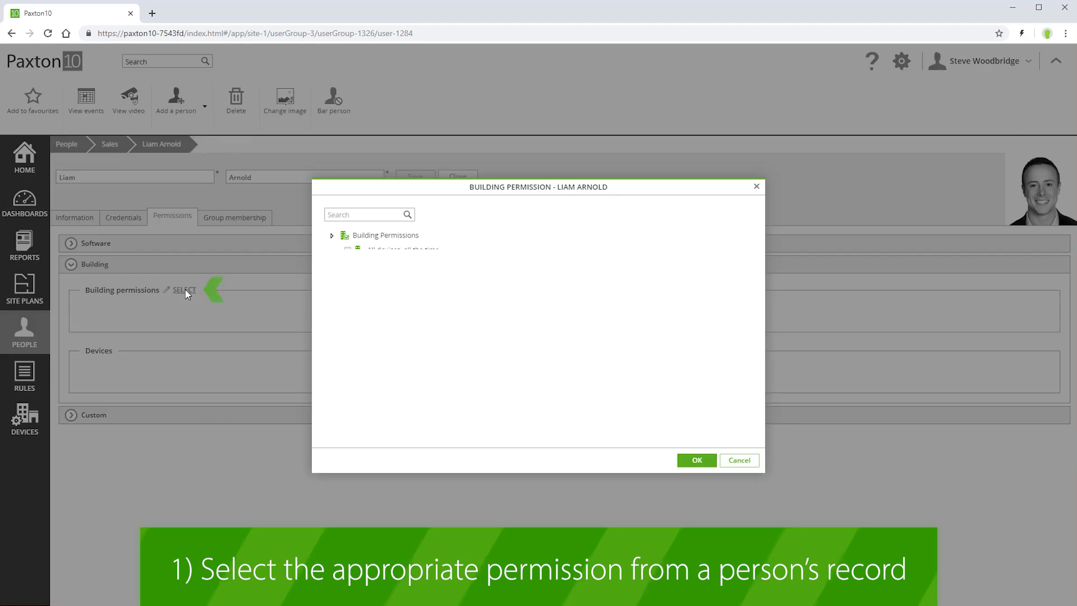
{"action": "left_click", "coordinate": [347, 279]}
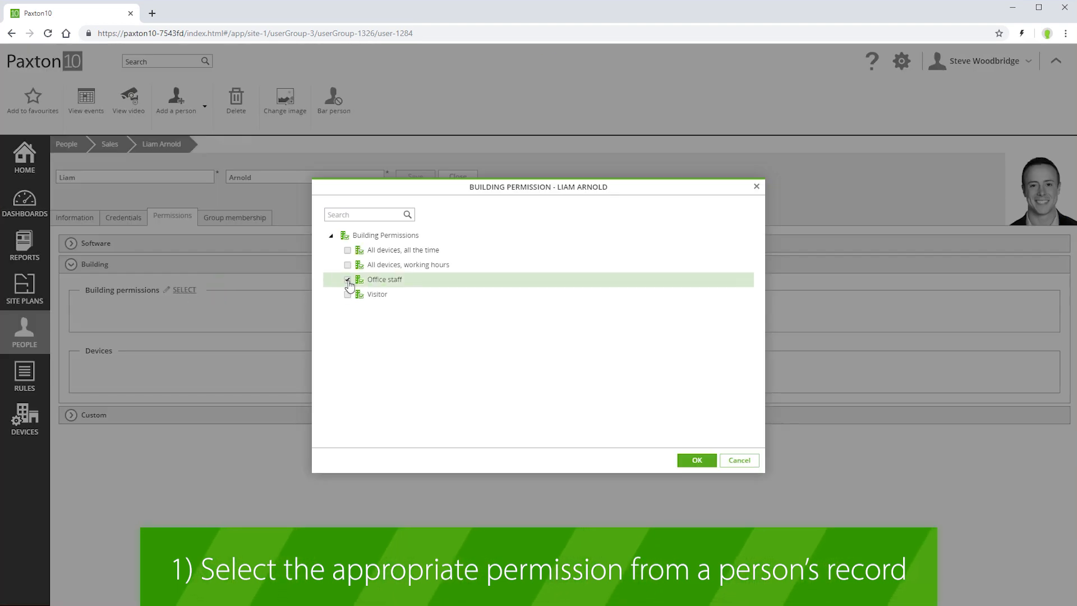
{"action": "left_click", "coordinate": [702, 465]}
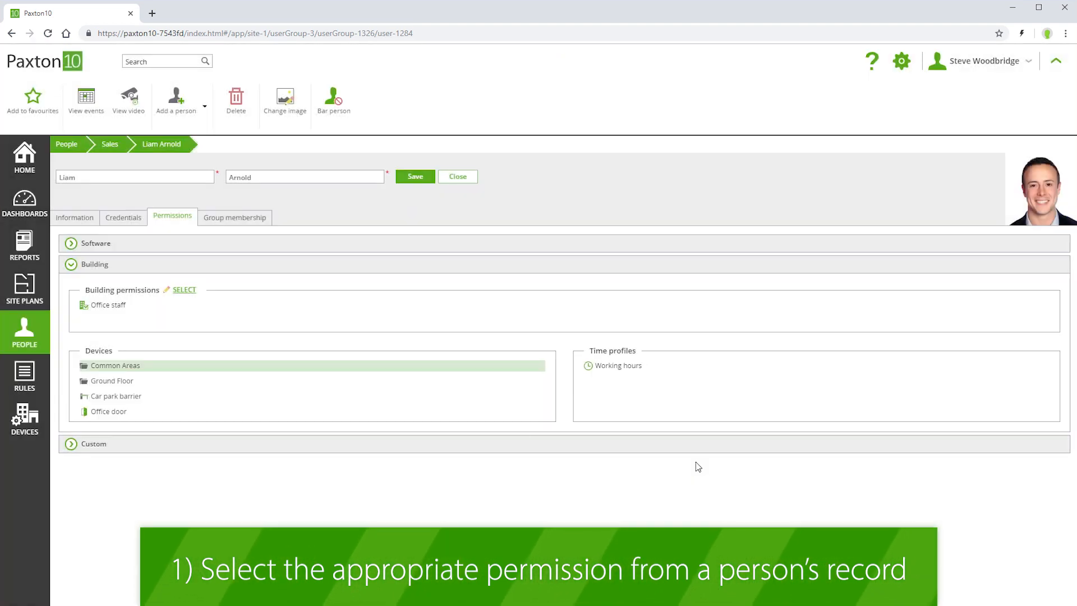
{"action": "left_click", "coordinate": [419, 183]}
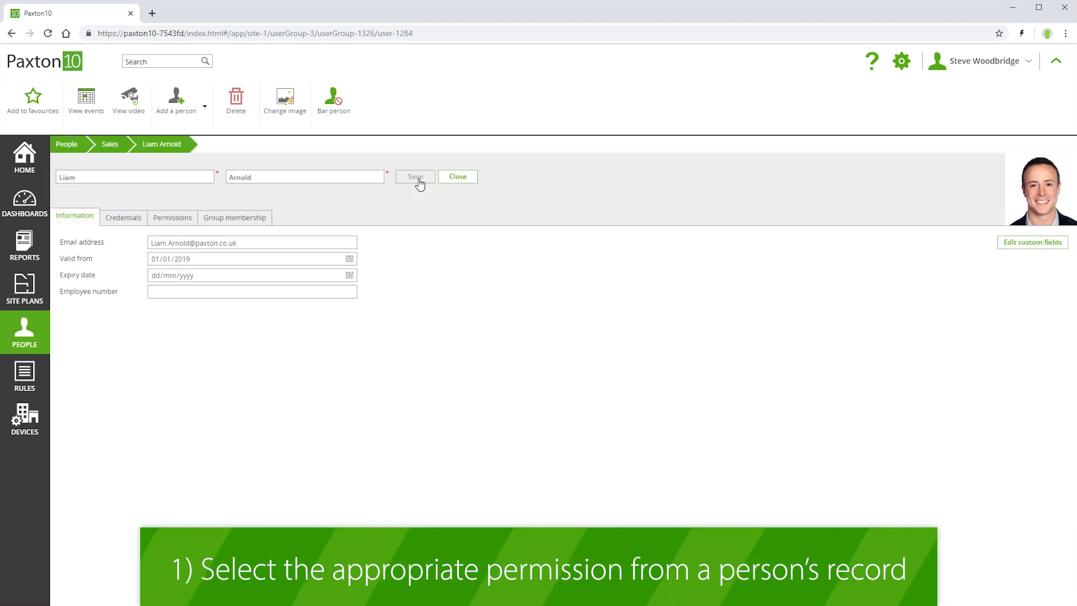
{"action": "left_click", "coordinate": [63, 147]}
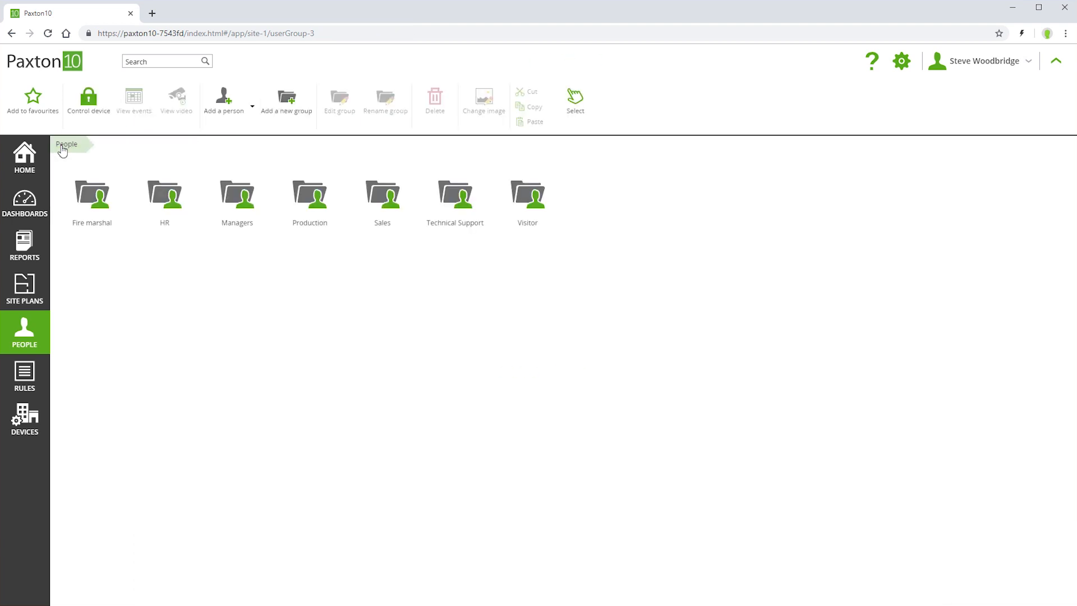
- Open the Office staff building permission from the Rules area
{"action": "left_click", "coordinate": [26, 377]}
{"action": "left_click", "coordinate": [236, 199]}
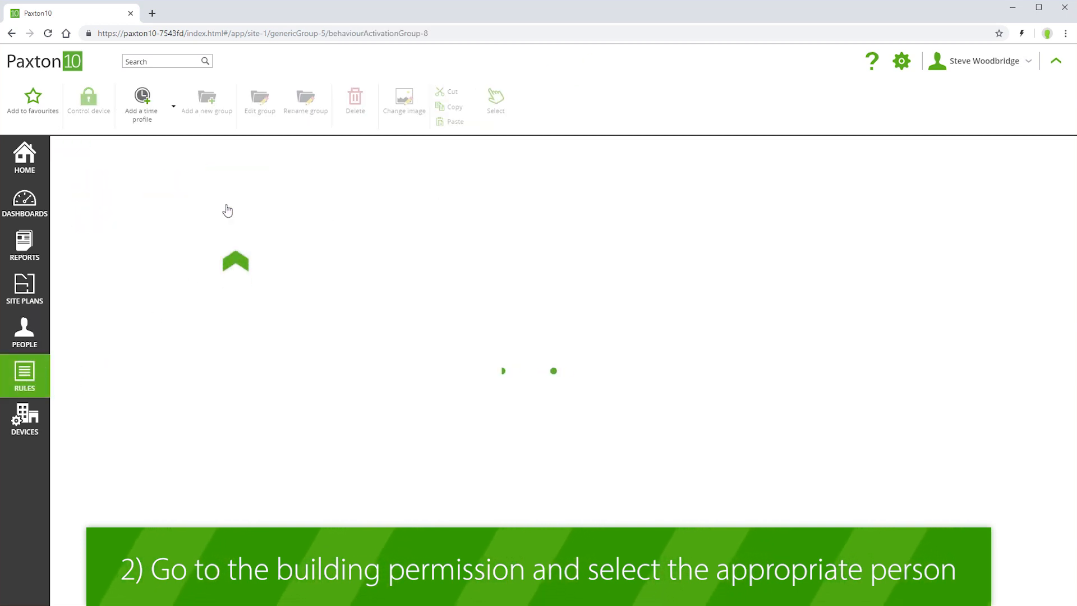
{"action": "left_click", "coordinate": [234, 213]}
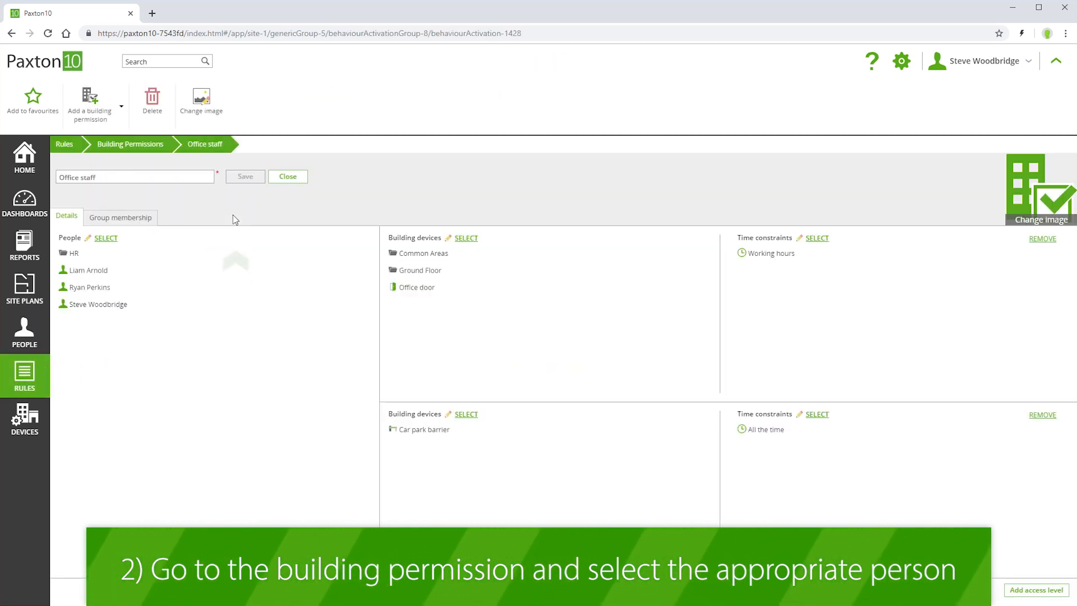
- Add the seventh and eighth Sales members to Office staff's people and save the permission
{"action": "left_click", "coordinate": [106, 238]}
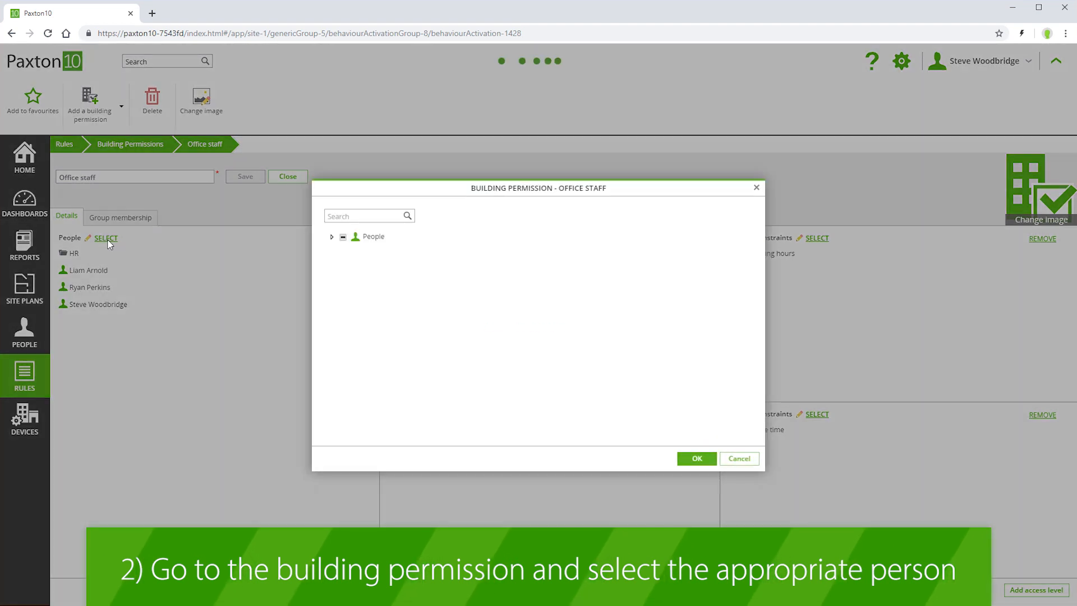
{"action": "left_click", "coordinate": [336, 310]}
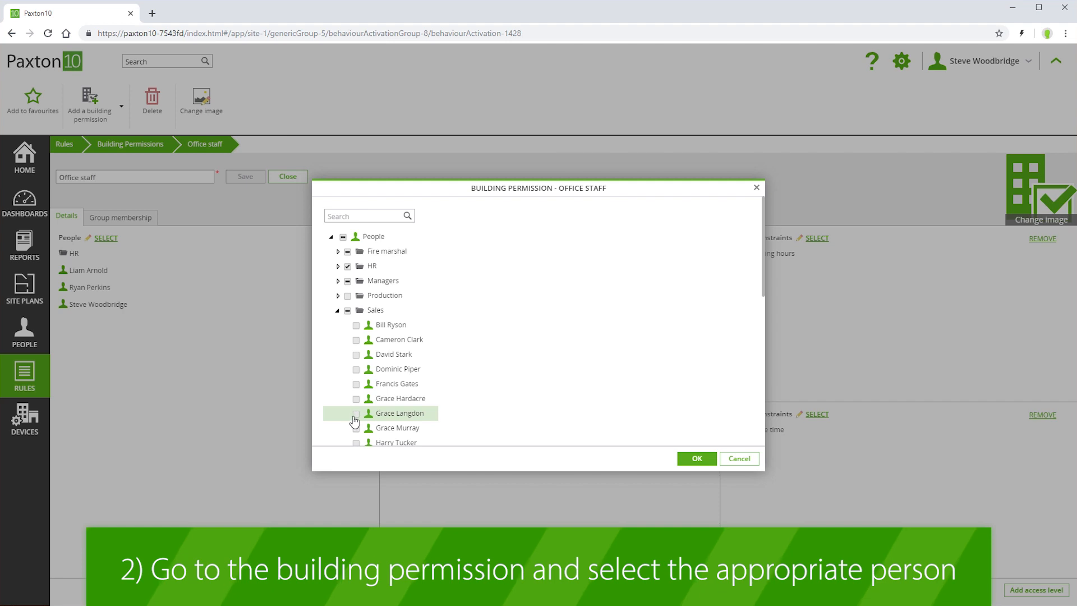
{"action": "left_click", "coordinate": [356, 413]}
{"action": "left_click", "coordinate": [356, 427]}
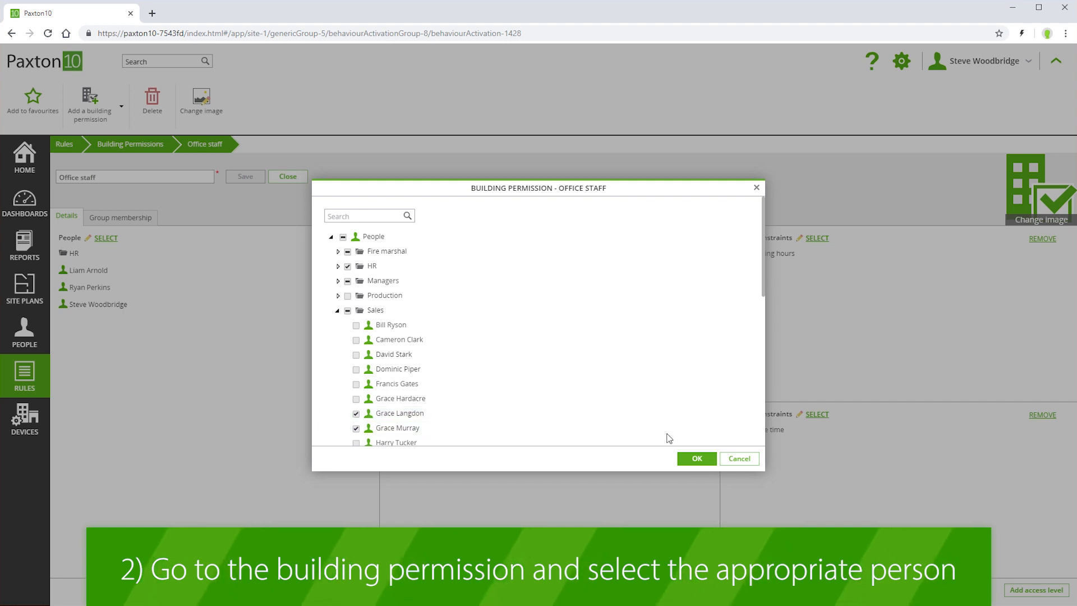
{"action": "left_click", "coordinate": [696, 458]}
{"action": "left_click", "coordinate": [245, 176]}
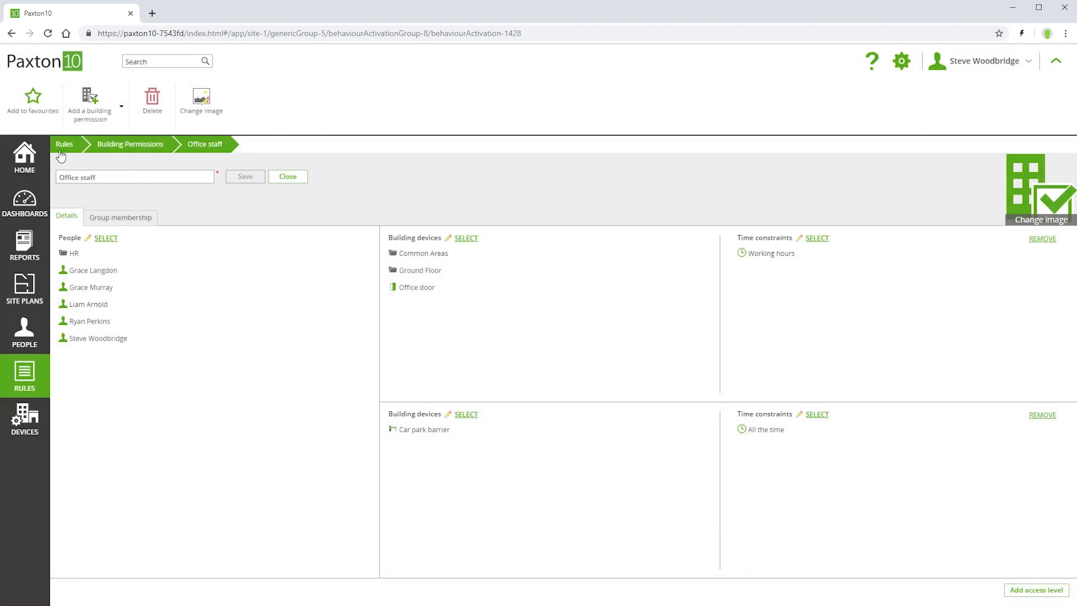
{"action": "left_click", "coordinate": [60, 150]}
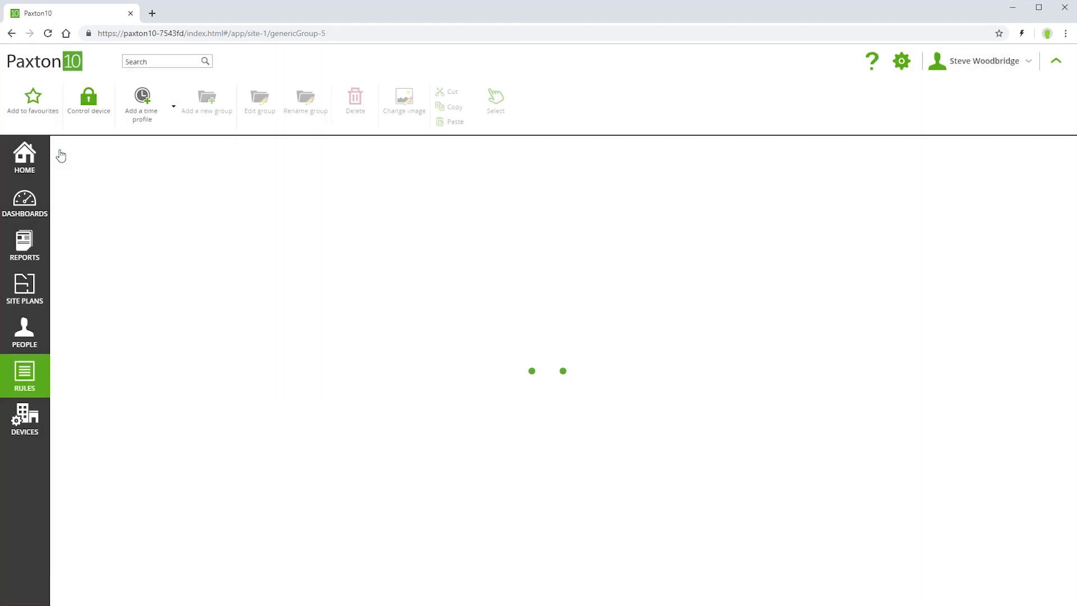
{"action": "left_click", "coordinate": [21, 330]}
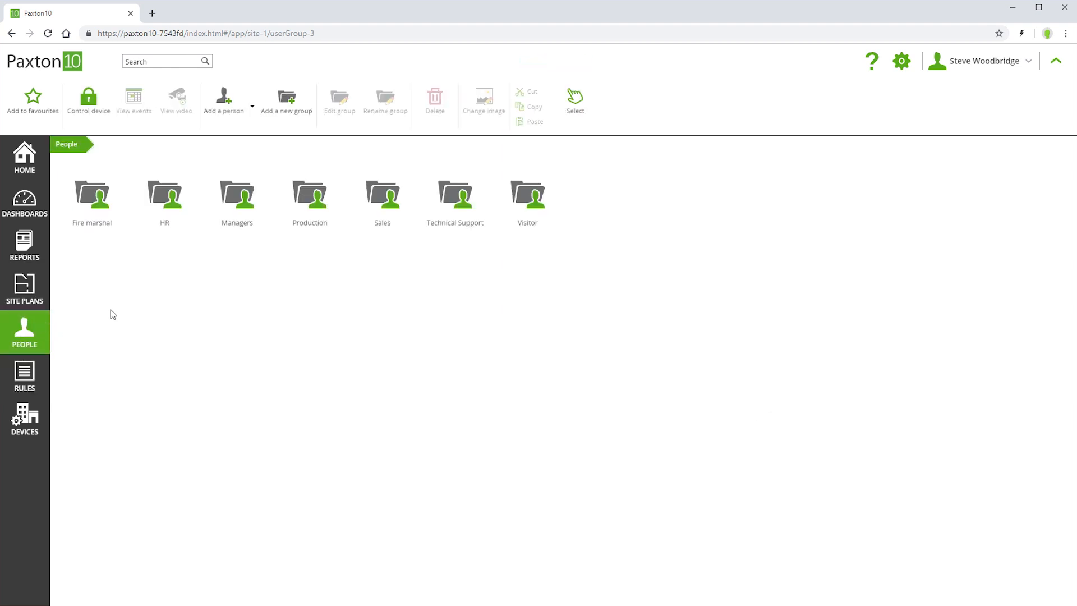
- Check the third manager's building permissions list both All devices, all the time and Office staff
{"action": "double_click", "coordinate": [231, 196]}
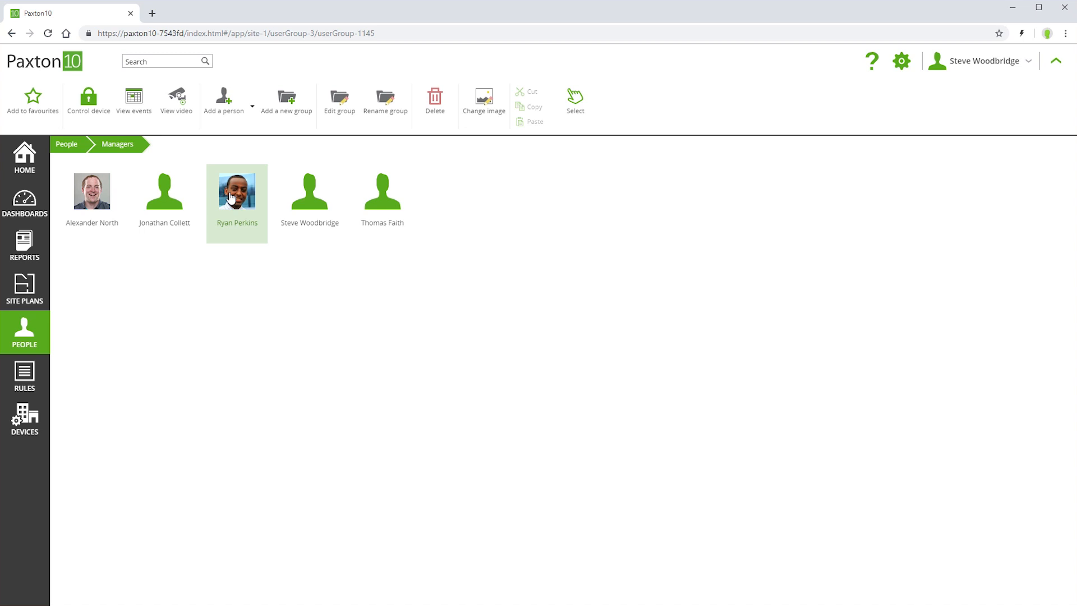
{"action": "double_click", "coordinate": [230, 196]}
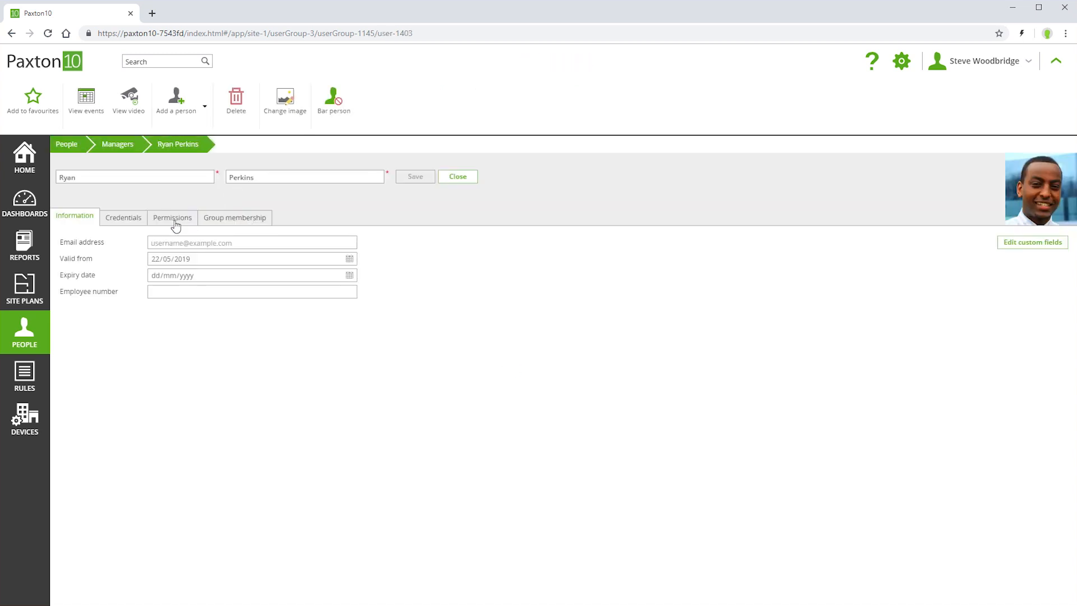
{"action": "left_click", "coordinate": [173, 218]}
{"action": "left_click", "coordinate": [72, 336]}
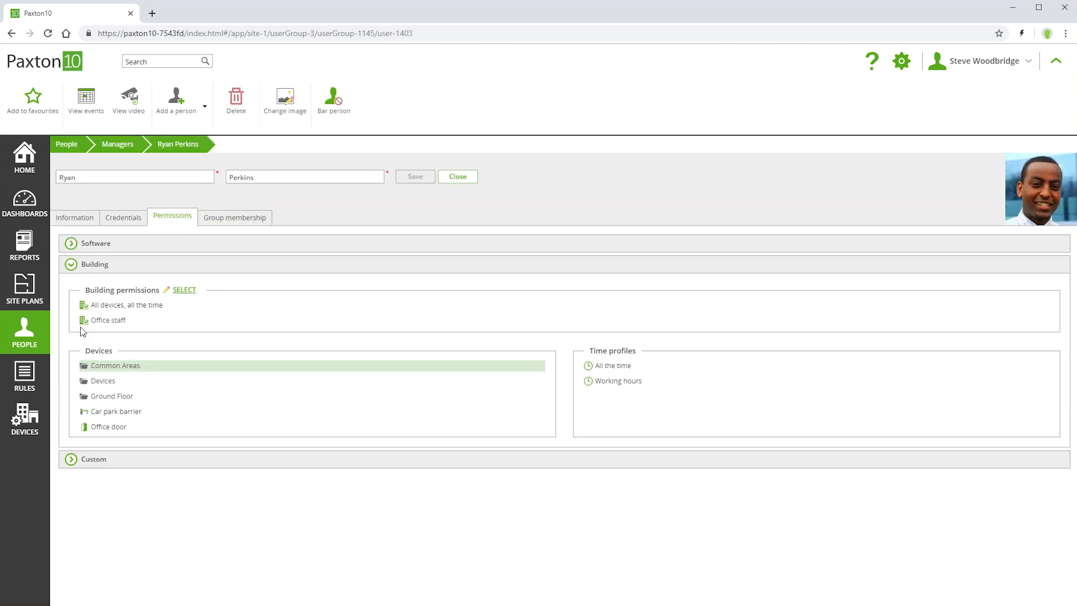